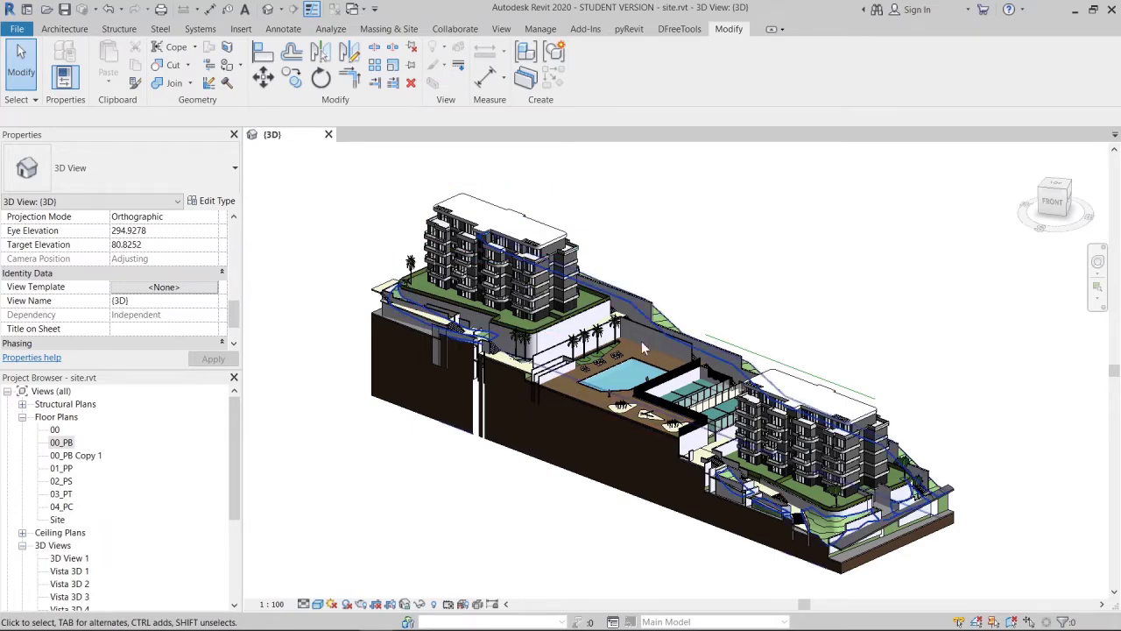
# Step: Select the left and right RVT links to identify them as Building_1 and Building_2
pyautogui.scroll(1, 543, 385)
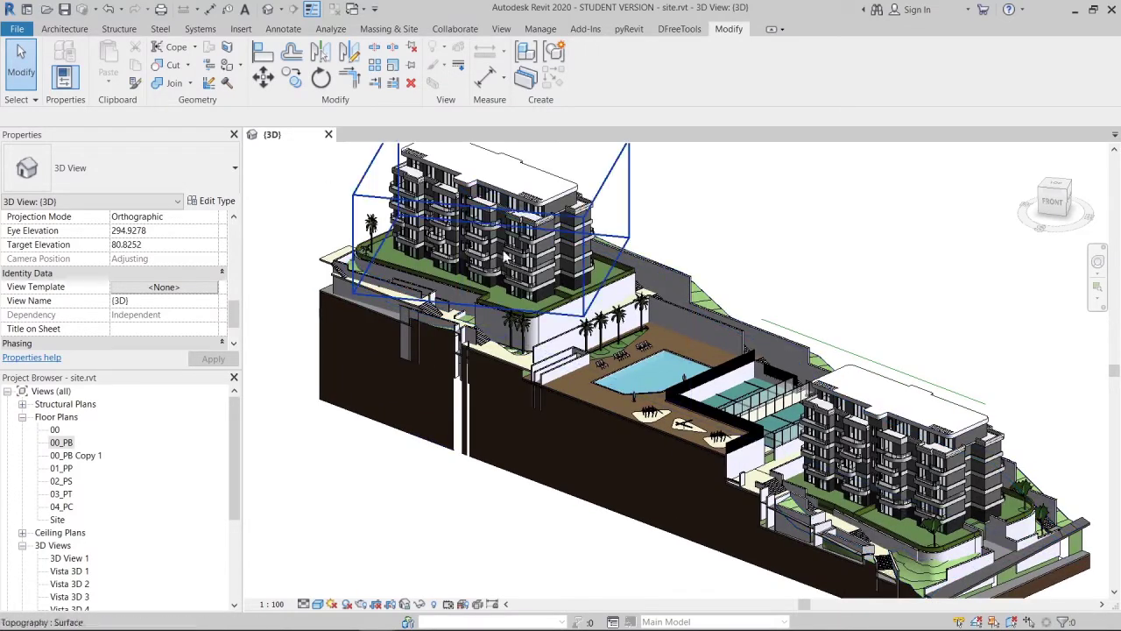
pyautogui.click(526, 228)
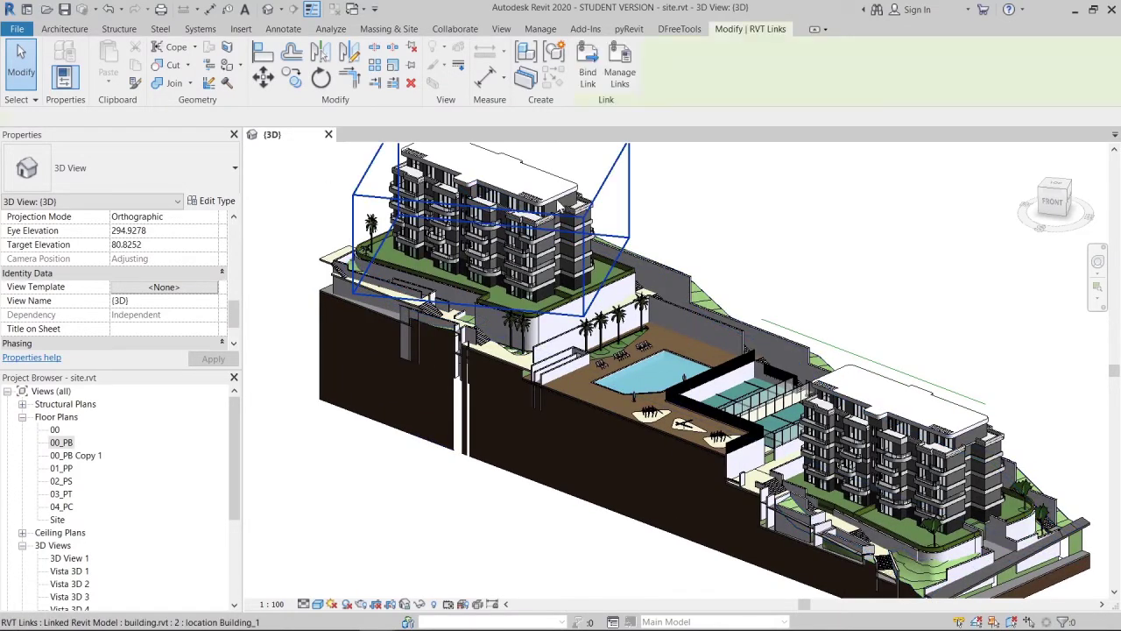
pyautogui.click(925, 473)
pyautogui.click(903, 438)
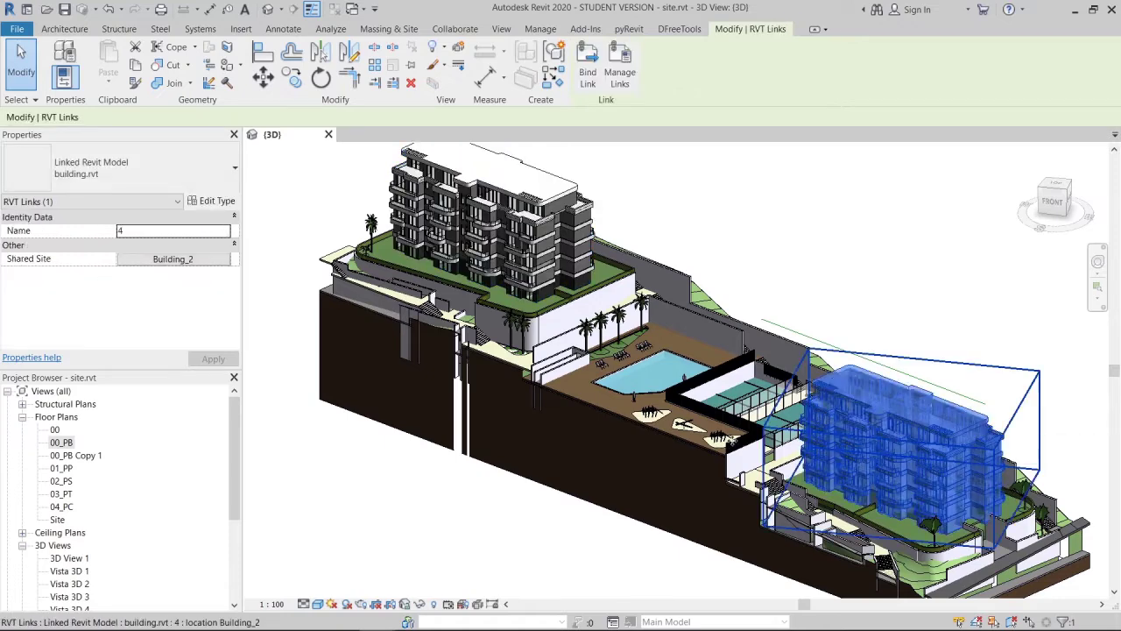
# Step: Pan and zoom in close on the left building's facade and balconies
pyautogui.moveTo(422, 267); pyautogui.dragTo(508, 267, button='middle')
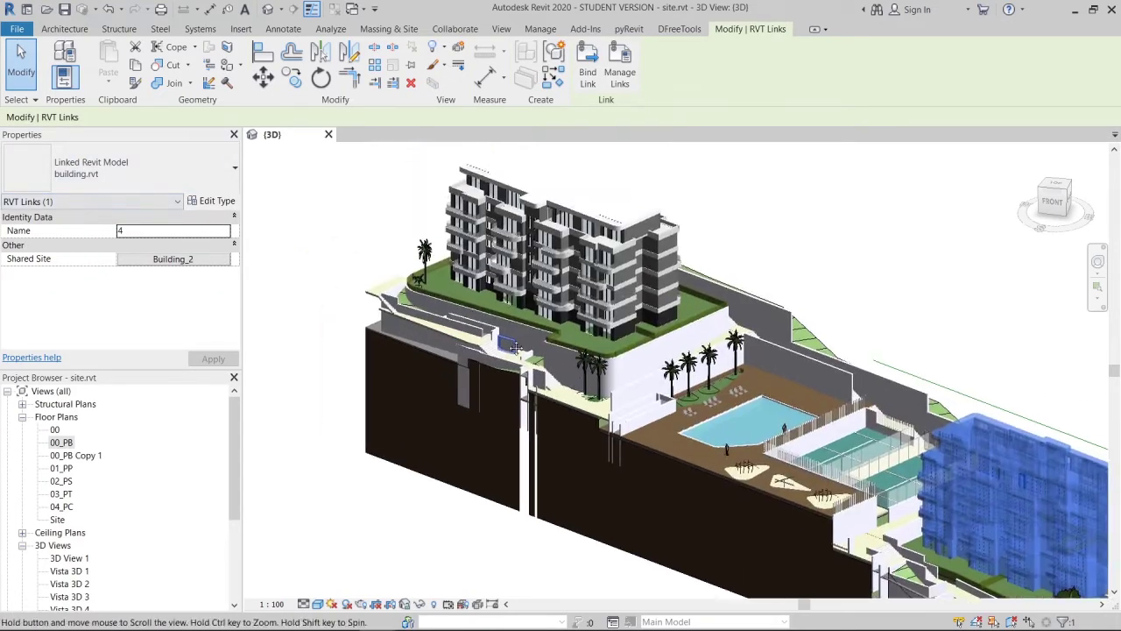
pyautogui.scroll(-1, 506, 364)
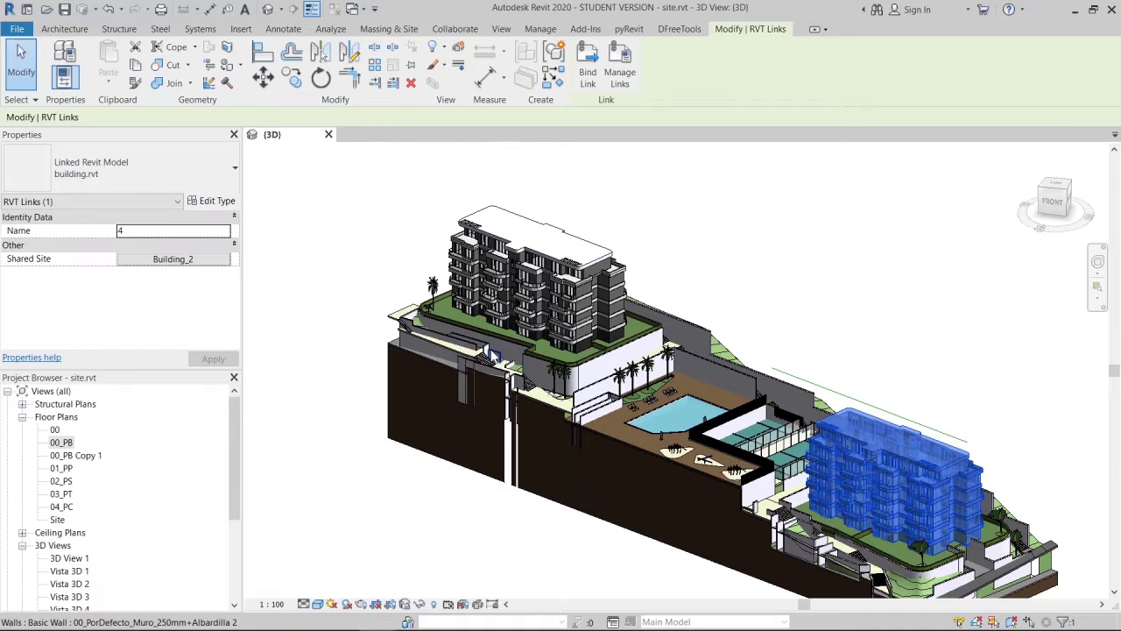
pyautogui.click(495, 361)
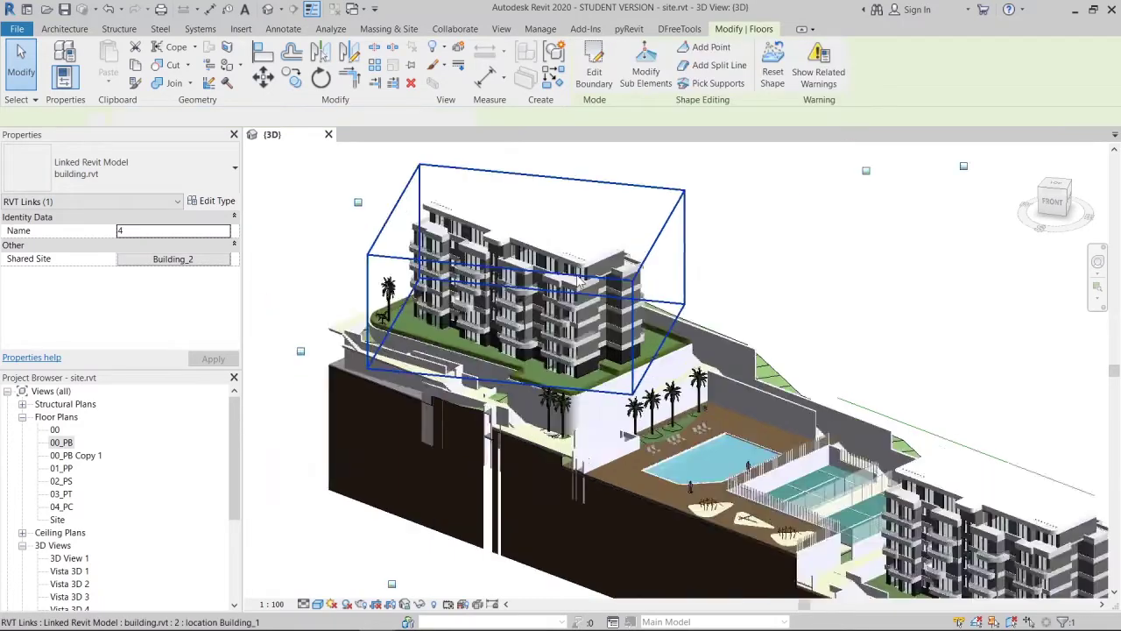
pyautogui.scroll(4, 523, 396)
pyautogui.scroll(1, 522, 396)
pyautogui.scroll(2, 613, 433)
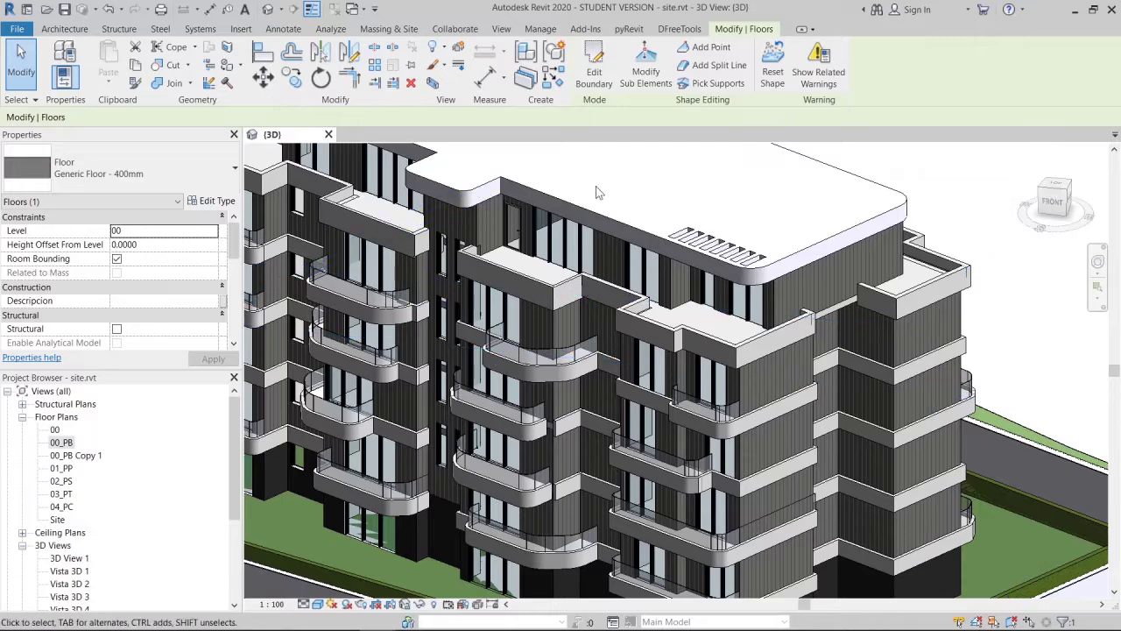
# Step: Open building.rvt, accepting the link unload and ignoring unresolved references, then return to site 3D
pyautogui.click(17, 28)
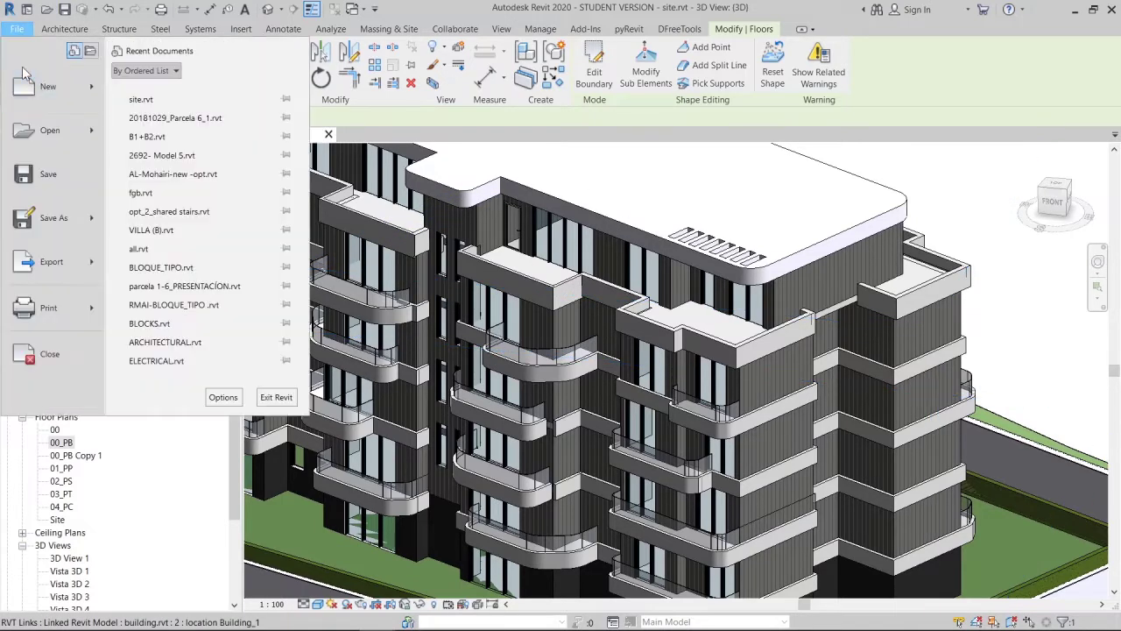
pyautogui.click(39, 134)
pyautogui.doubleClick(412, 222)
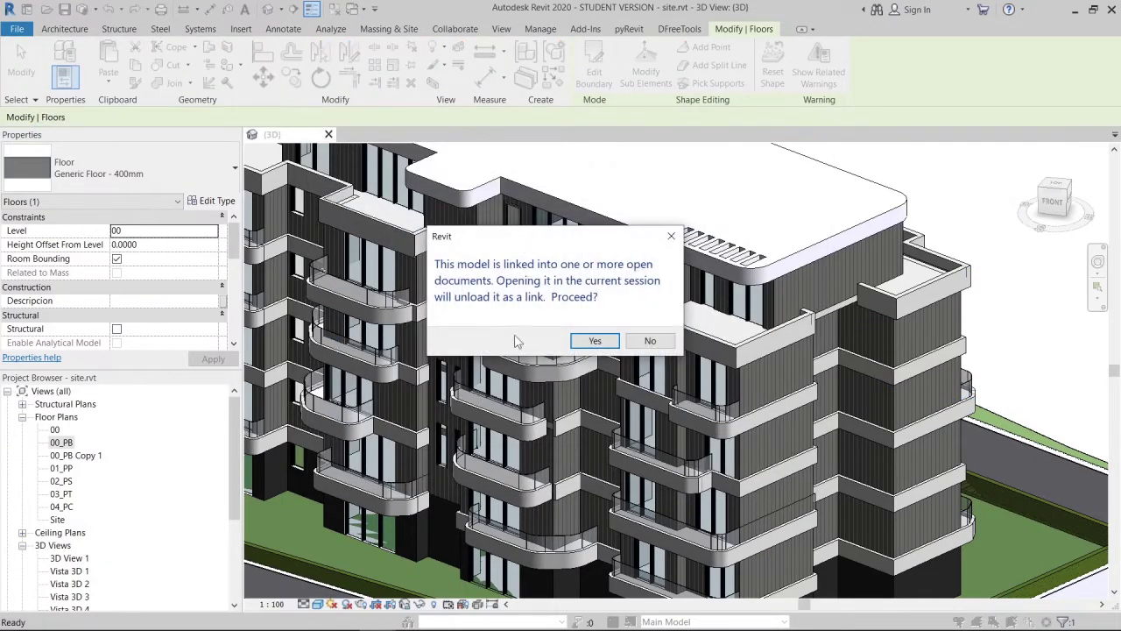
pyautogui.click(594, 341)
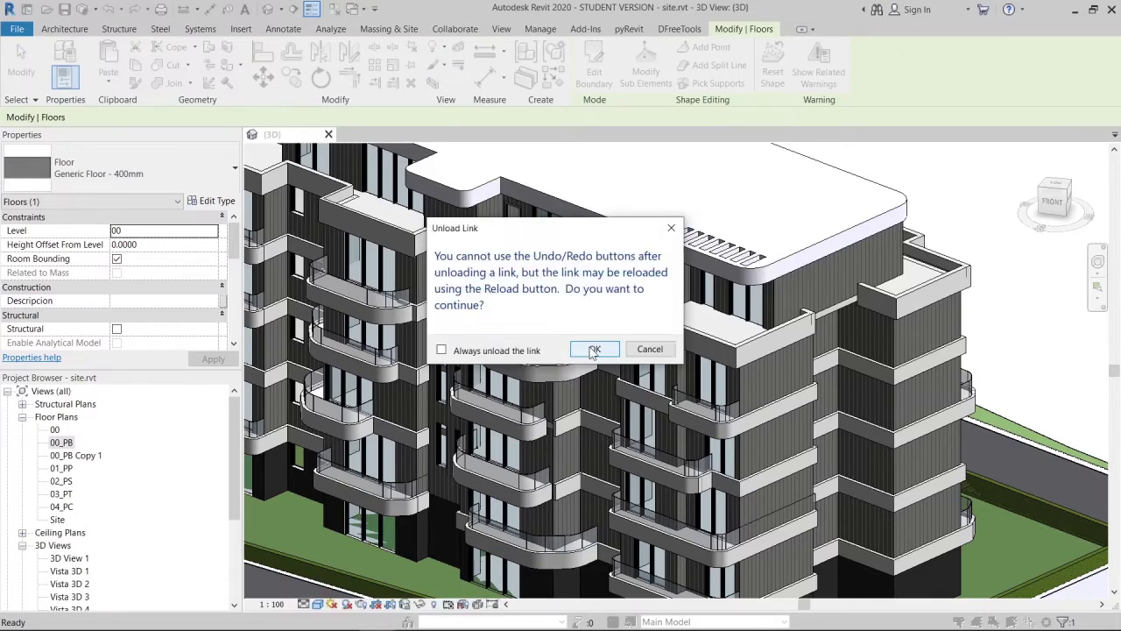
pyautogui.click(594, 350)
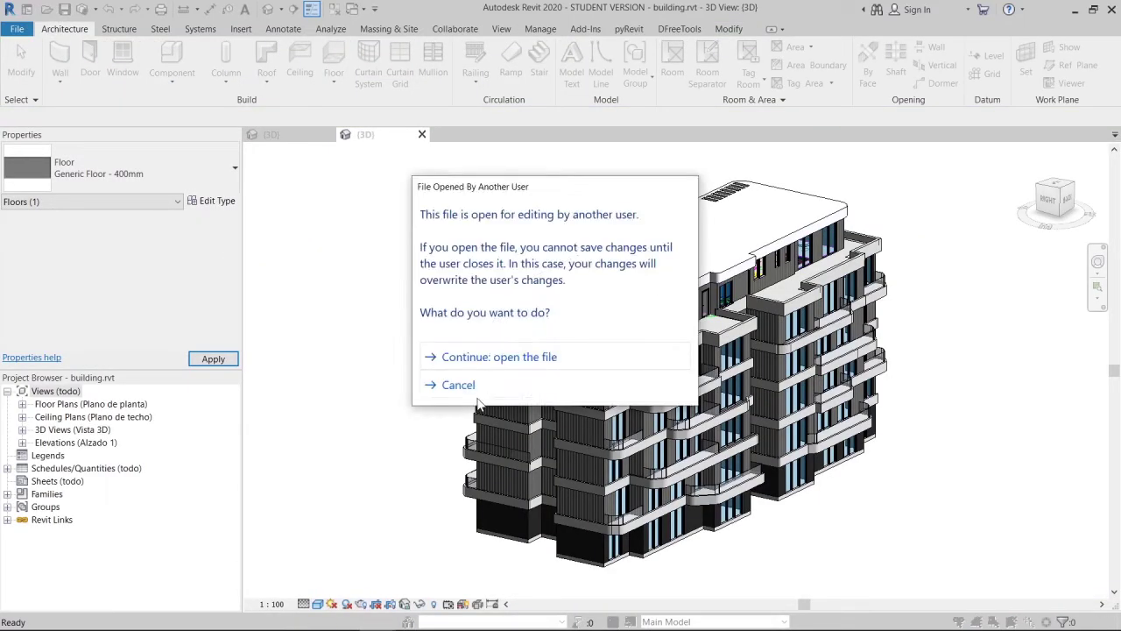
pyautogui.click(461, 358)
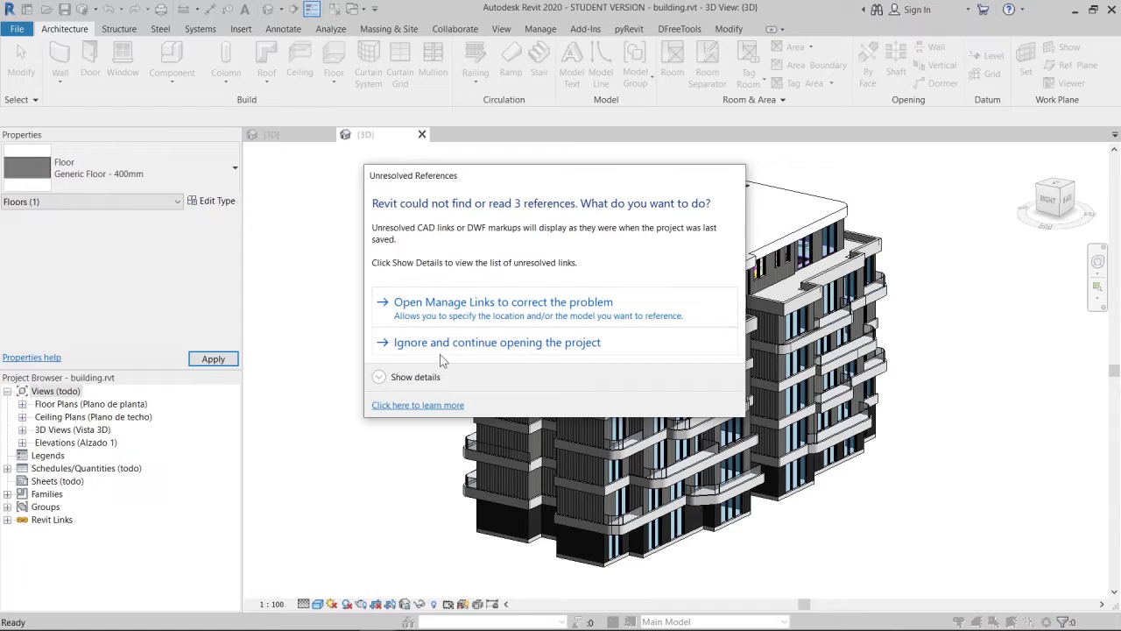
pyautogui.click(440, 354)
pyautogui.click(286, 132)
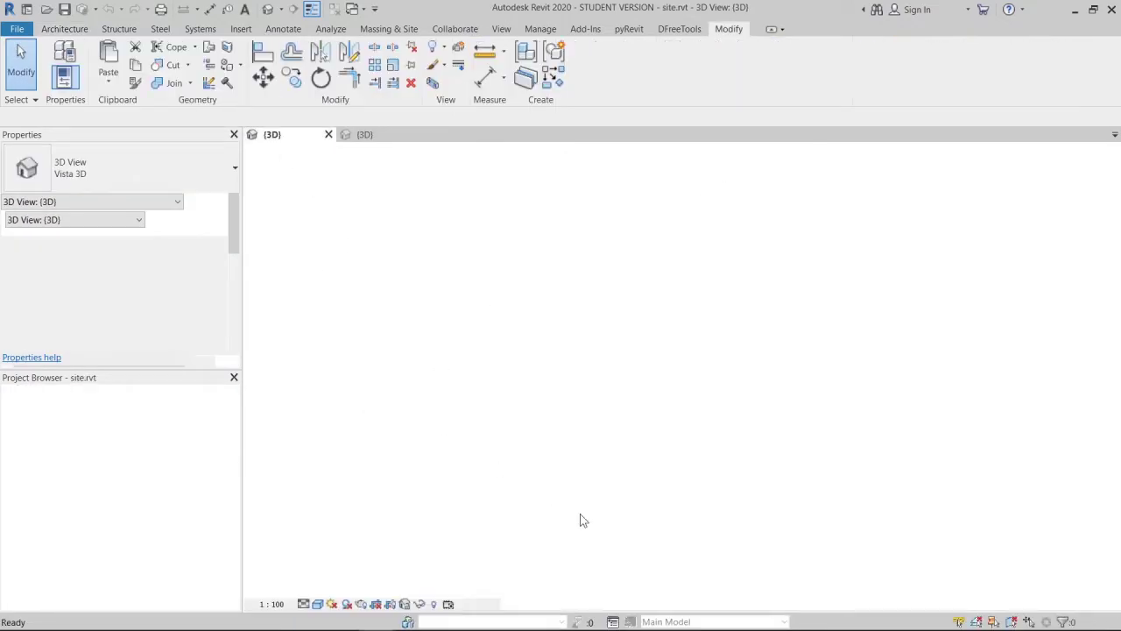
# Step: Zoom and orbit the site view to inspect the empty green roof area
pyautogui.scroll(-5, 578, 418)
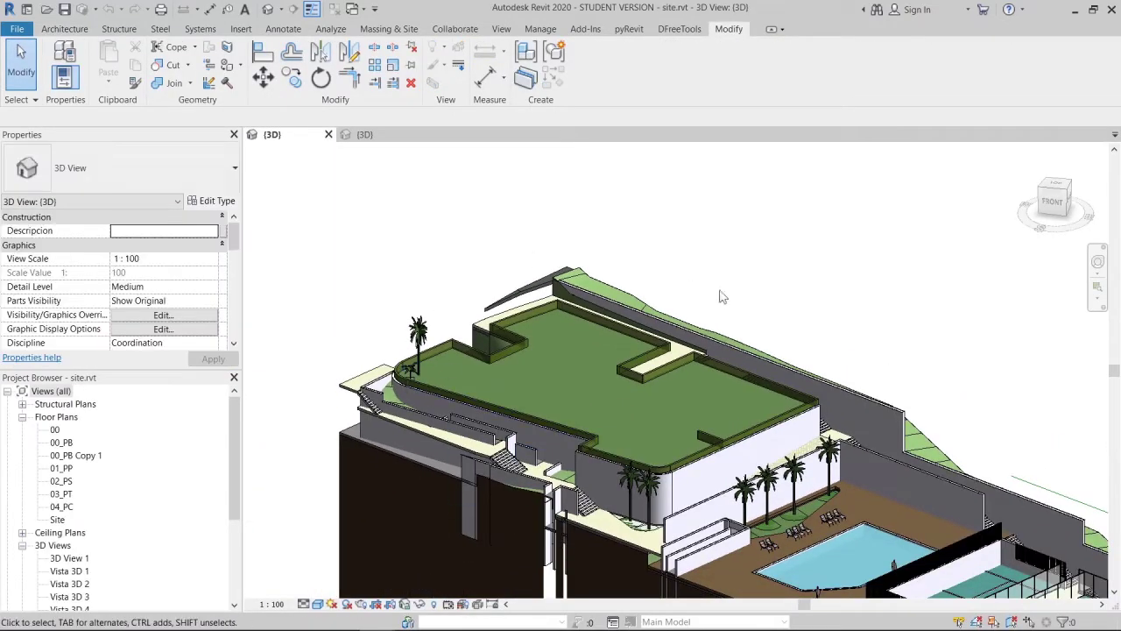
pyautogui.keyDown('shift'); pyautogui.moveTo(581, 331); pyautogui.dragTo(467, 350, button='middle'); pyautogui.keyUp('shift')
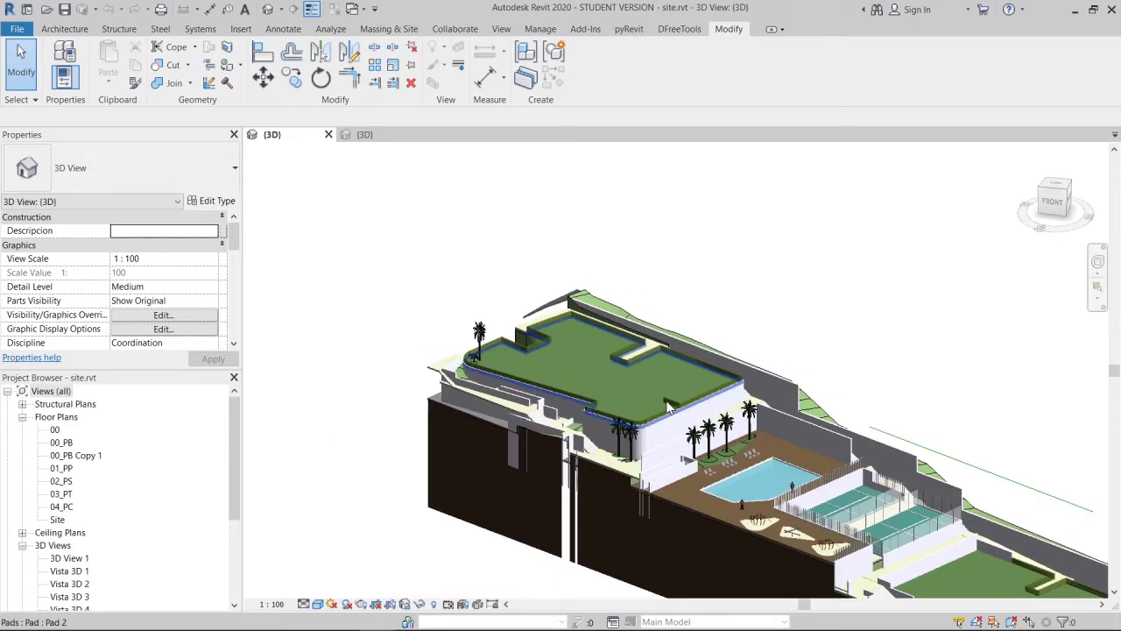
pyautogui.scroll(3, 467, 351)
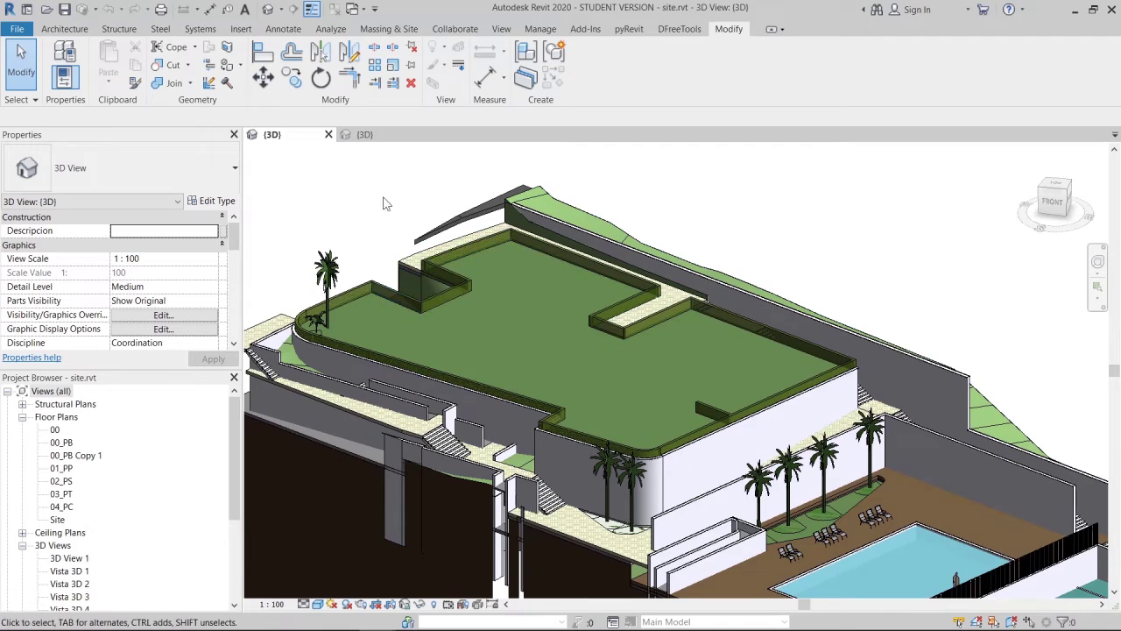
pyautogui.scroll(-4, 489, 408)
pyautogui.scroll(2, 434, 330)
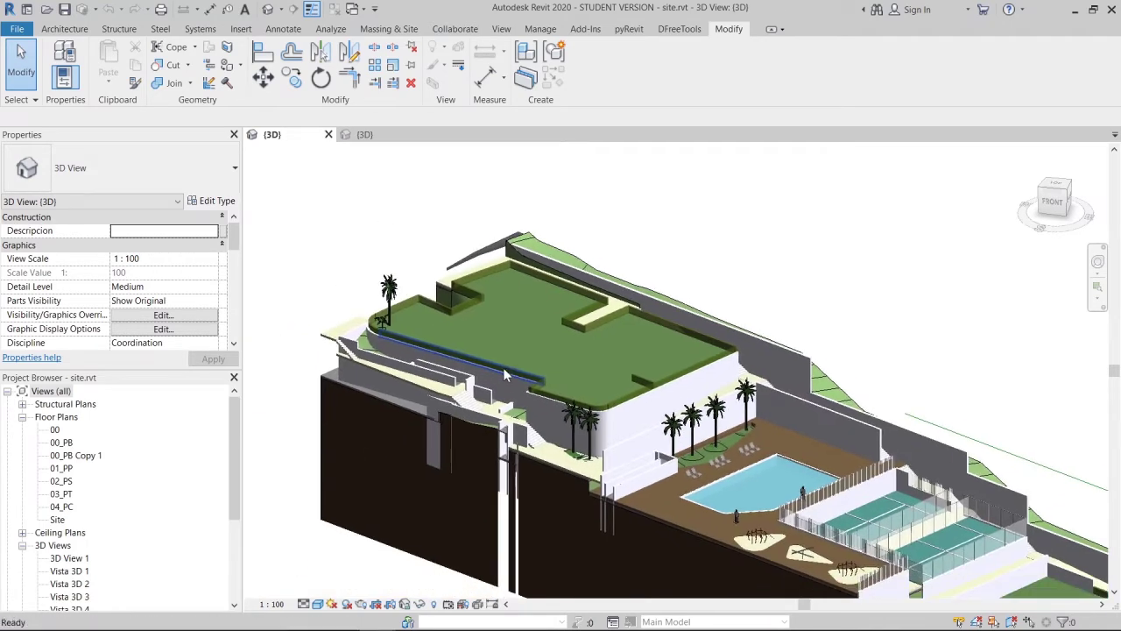
# Step: Reload building.rvt in Manage Links so both apartment buildings reappear
pyautogui.click(380, 138)
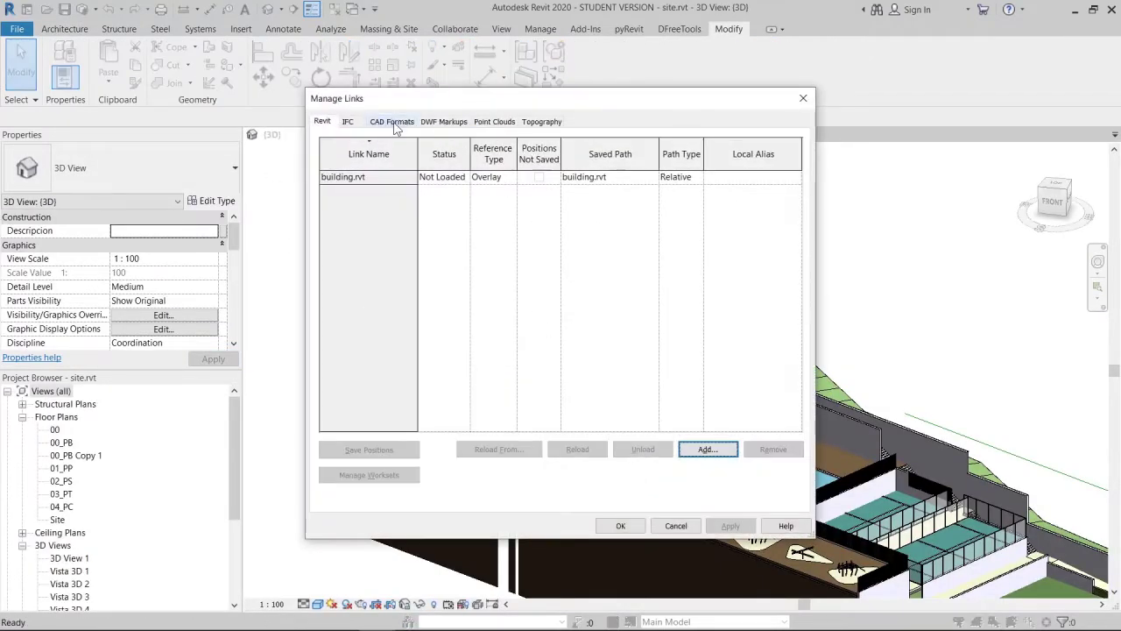
pyautogui.click(376, 176)
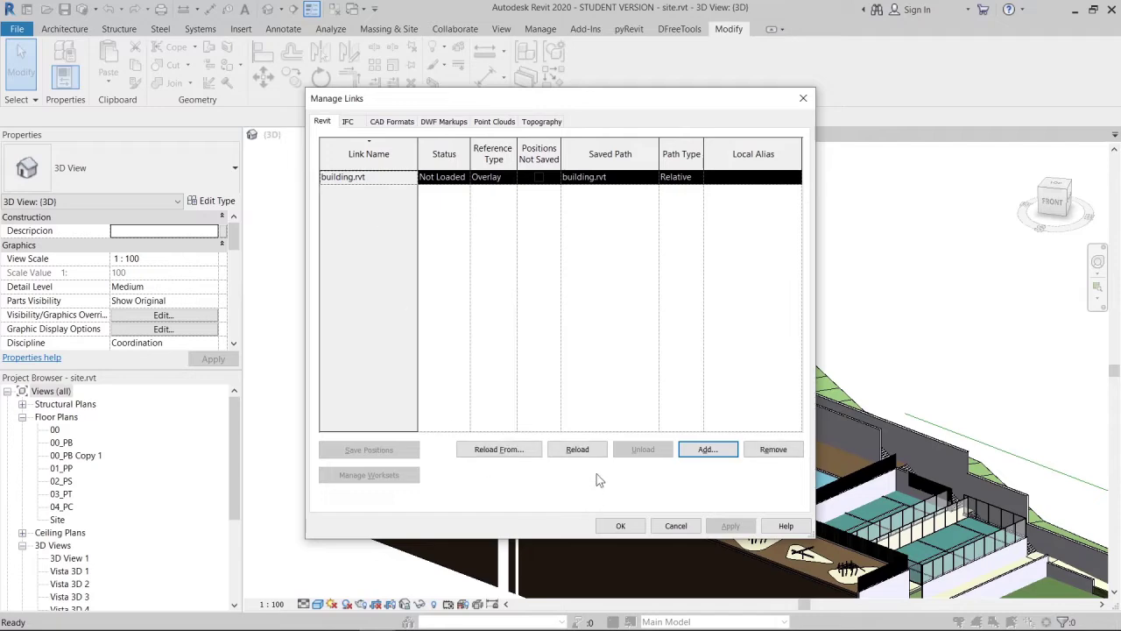
pyautogui.click(622, 525)
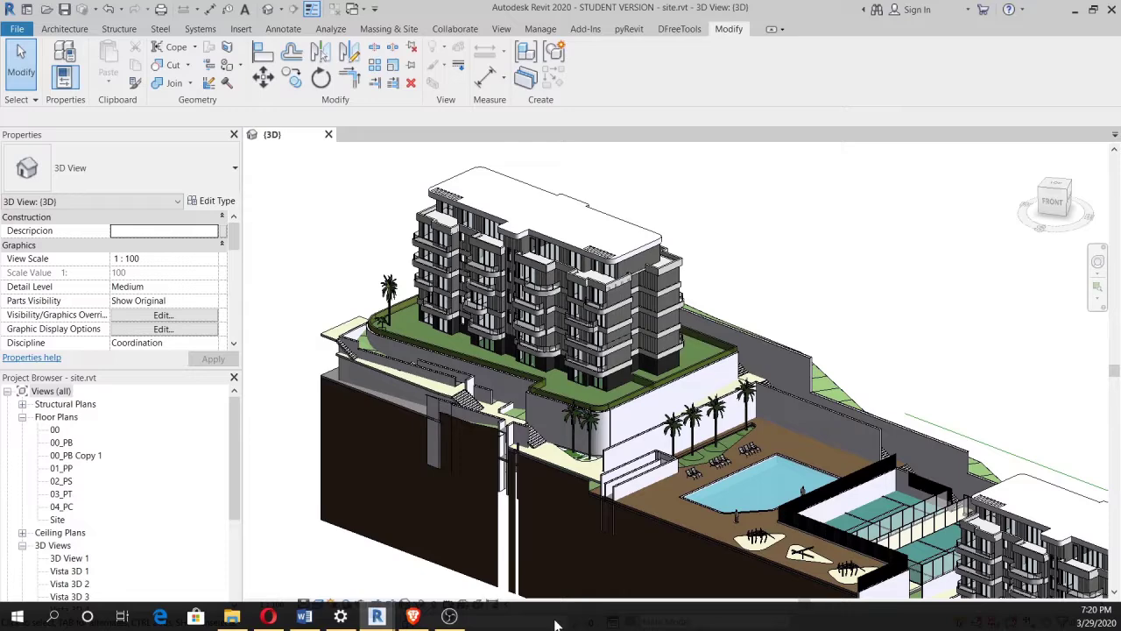
pyautogui.moveTo(376, 616)
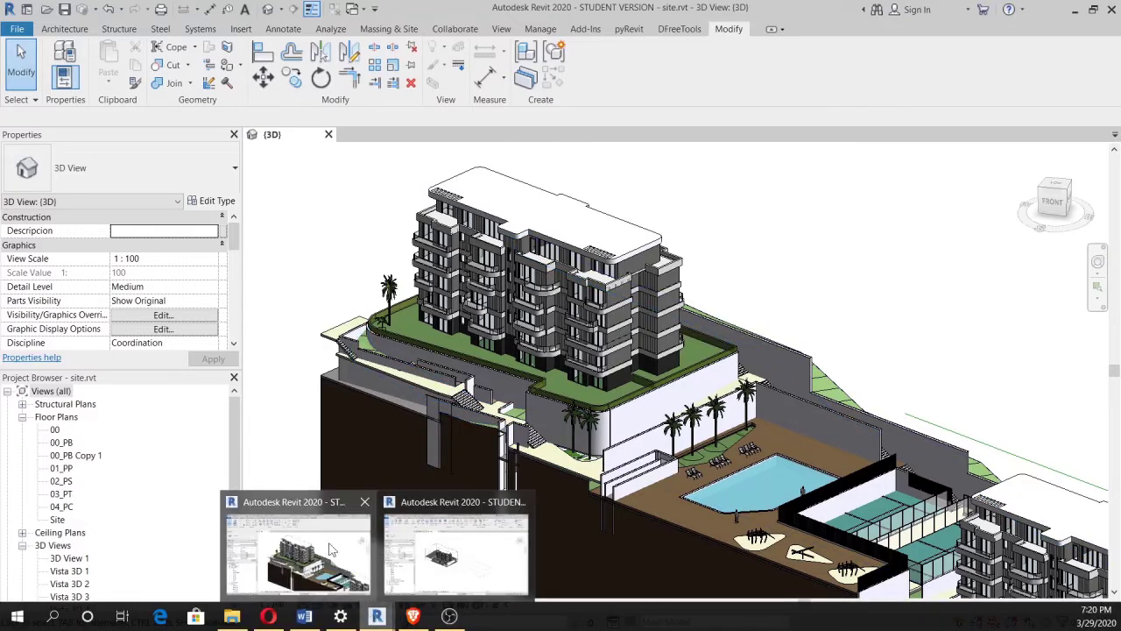
# Step: Restore building.rvt and site.rvt from full screen into separate visible windows
pyautogui.click(450, 559)
pyautogui.scroll(5, 682, 427)
pyautogui.scroll(3, 682, 426)
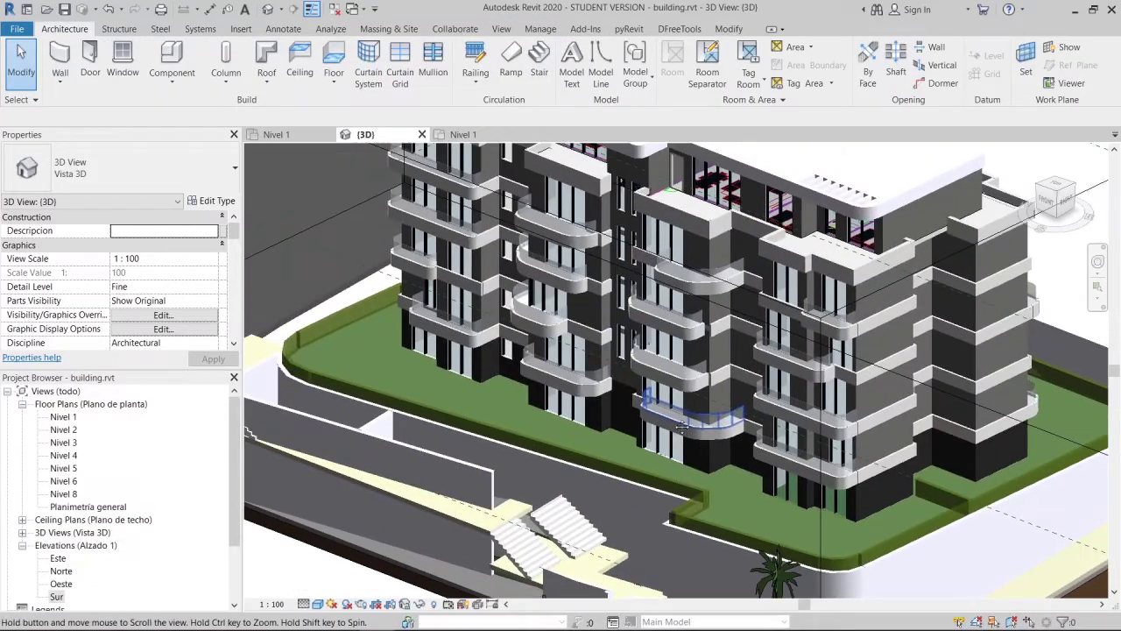
pyautogui.scroll(-5, 682, 426)
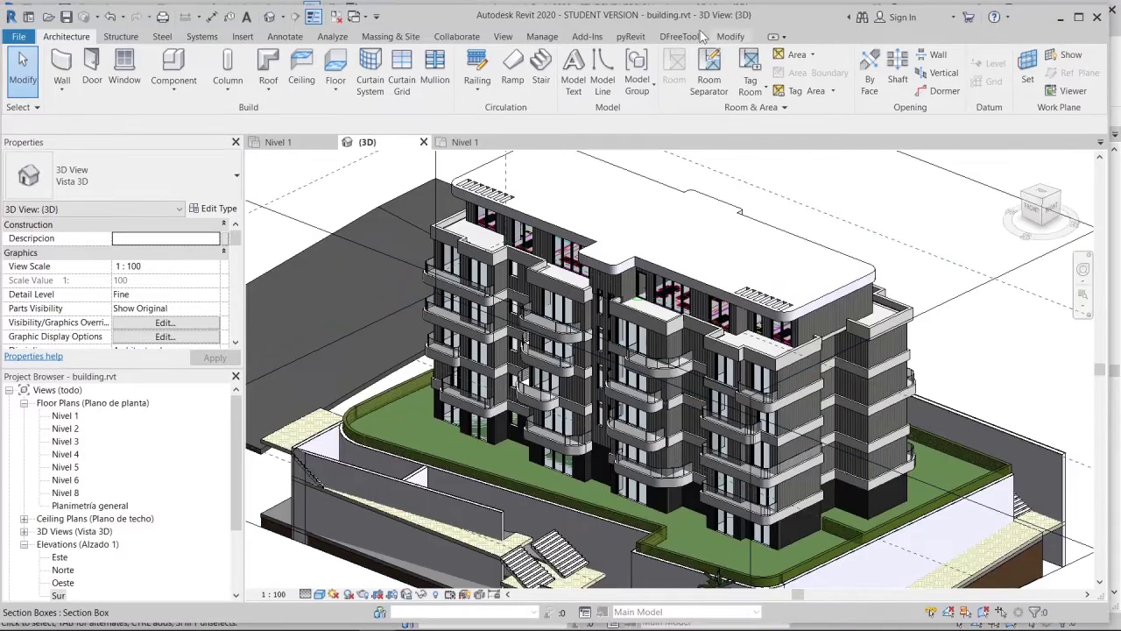
pyautogui.moveTo(701, 15); pyautogui.dragTo(543, 132)
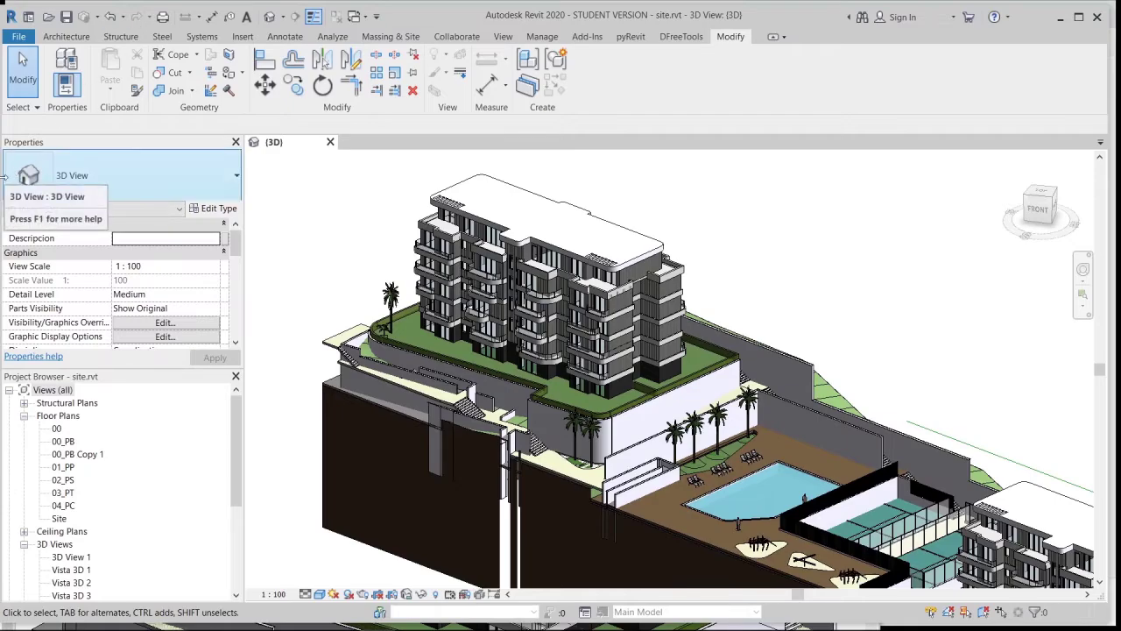
pyautogui.moveTo(561, 15); pyautogui.dragTo(833, 14)
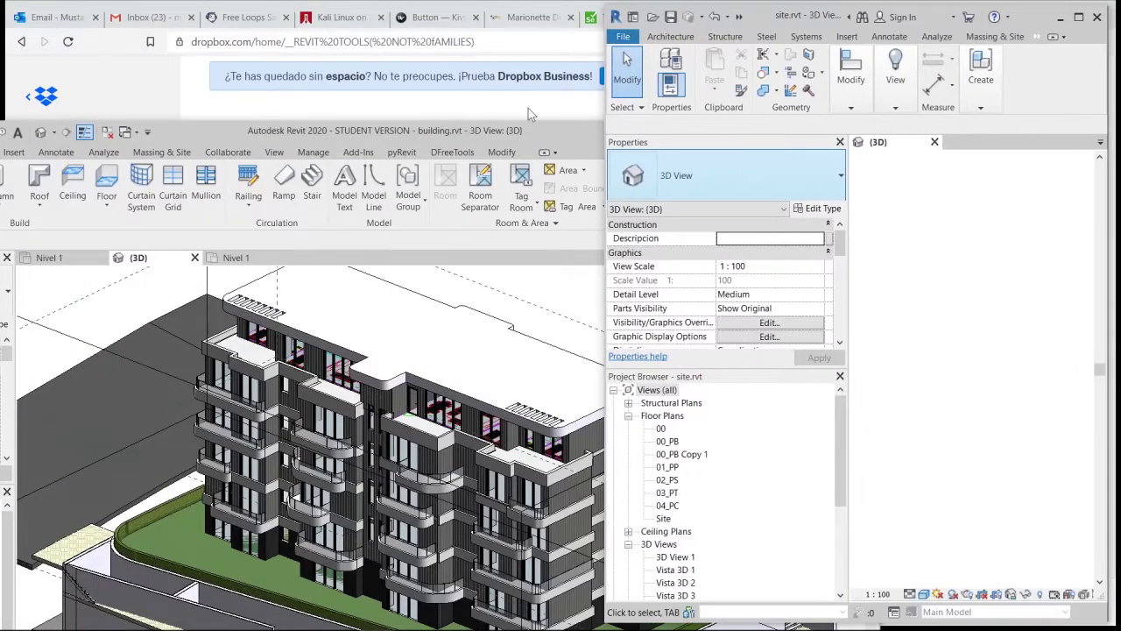
# Step: Resize the building.rvt window to the left half, beside site.rvt
pyautogui.click(540, 124)
pyautogui.doubleClick(539, 124)
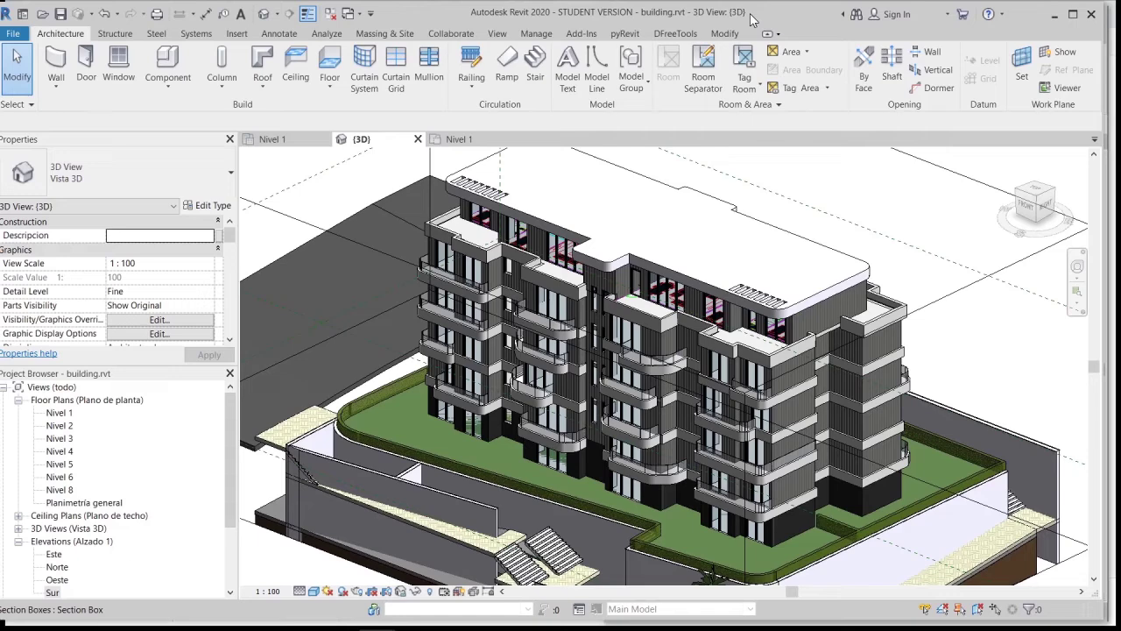
pyautogui.moveTo(1104, 214); pyautogui.dragTo(602, 278)
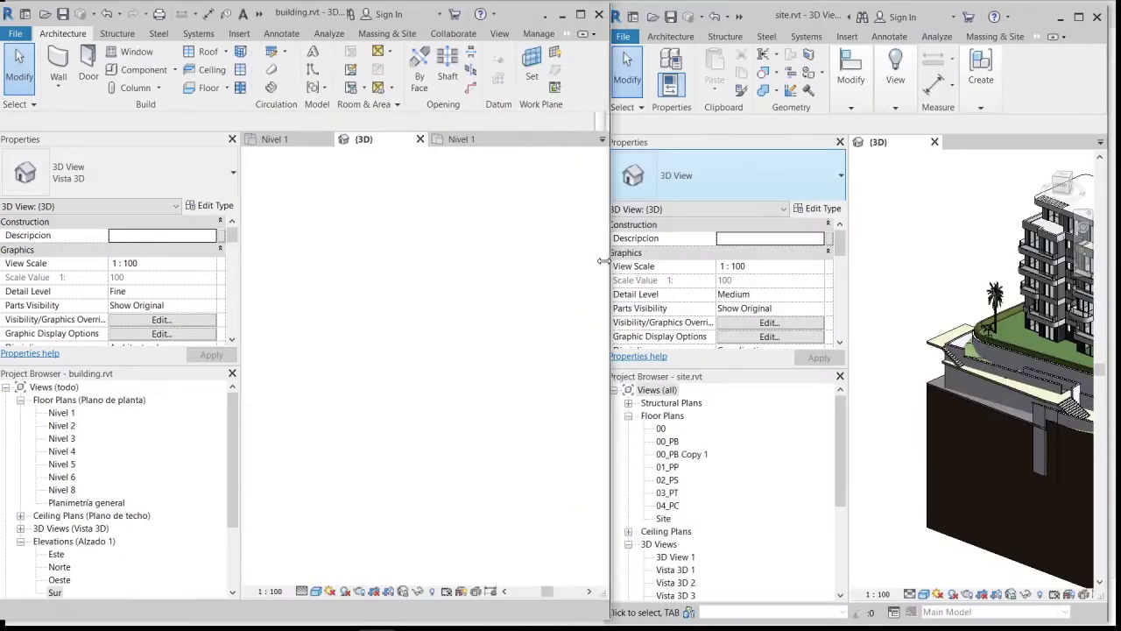
pyautogui.scroll(-3, 448, 388)
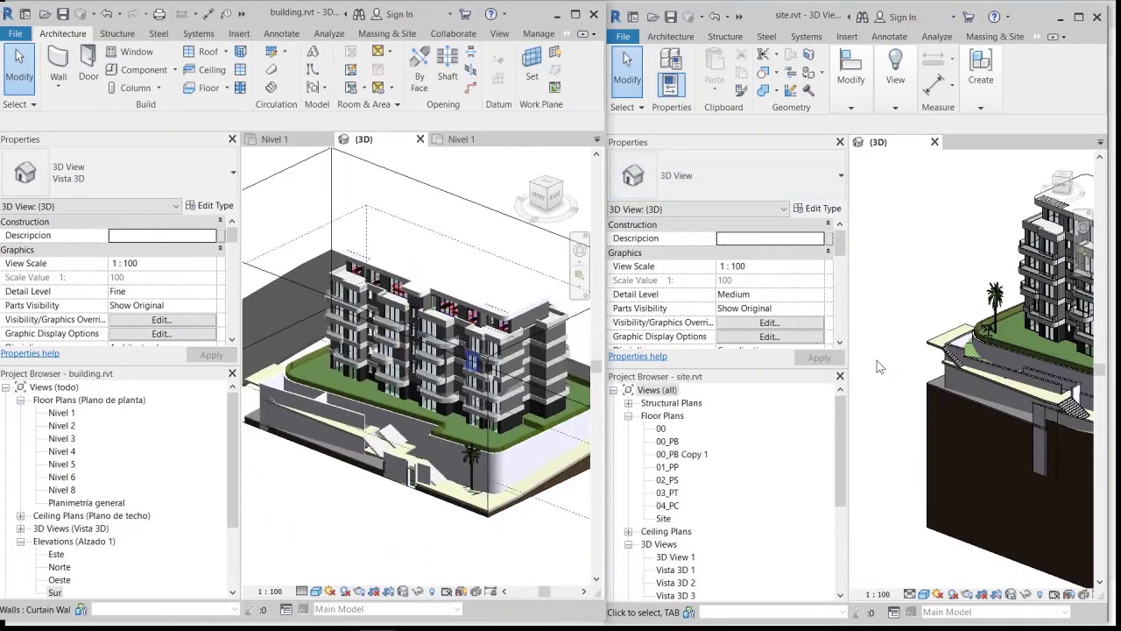
pyautogui.scroll(2, 926, 250)
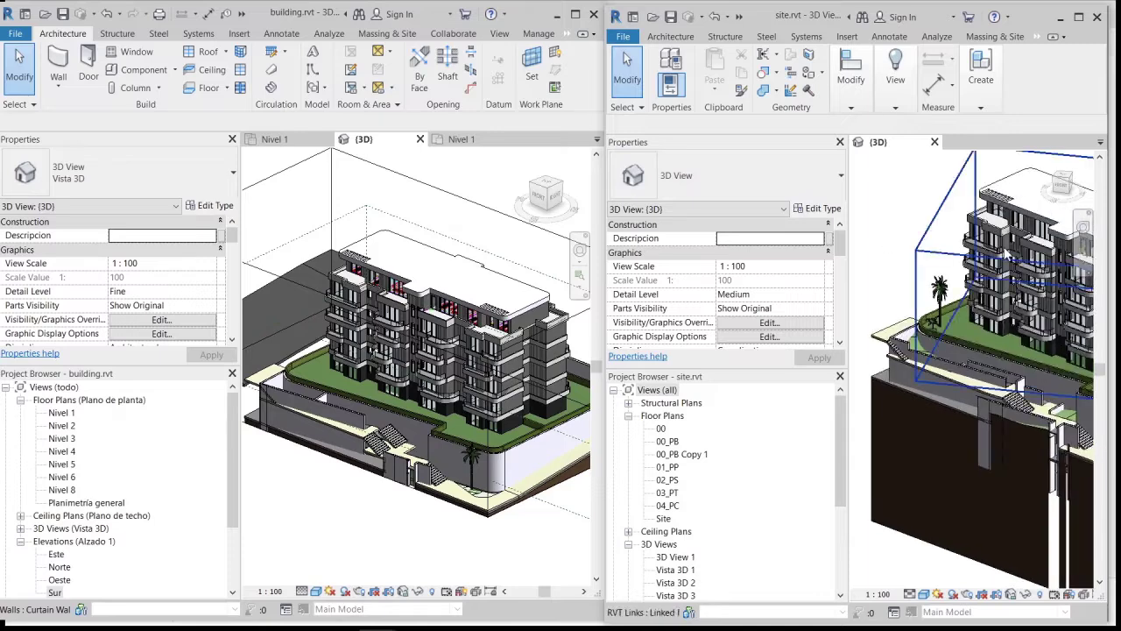
pyautogui.scroll(2, 926, 251)
pyautogui.scroll(1, 926, 250)
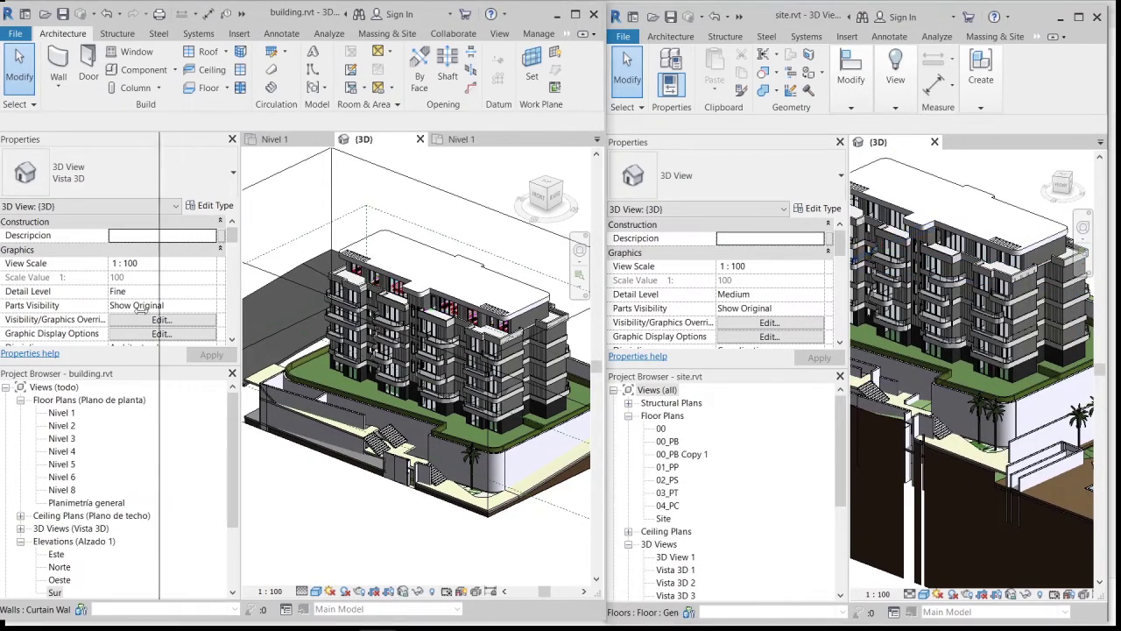
# Step: Widen both 3D views by dragging the side-panel splitters, then orbit the building model
pyautogui.moveTo(240, 311); pyautogui.dragTo(158, 311)
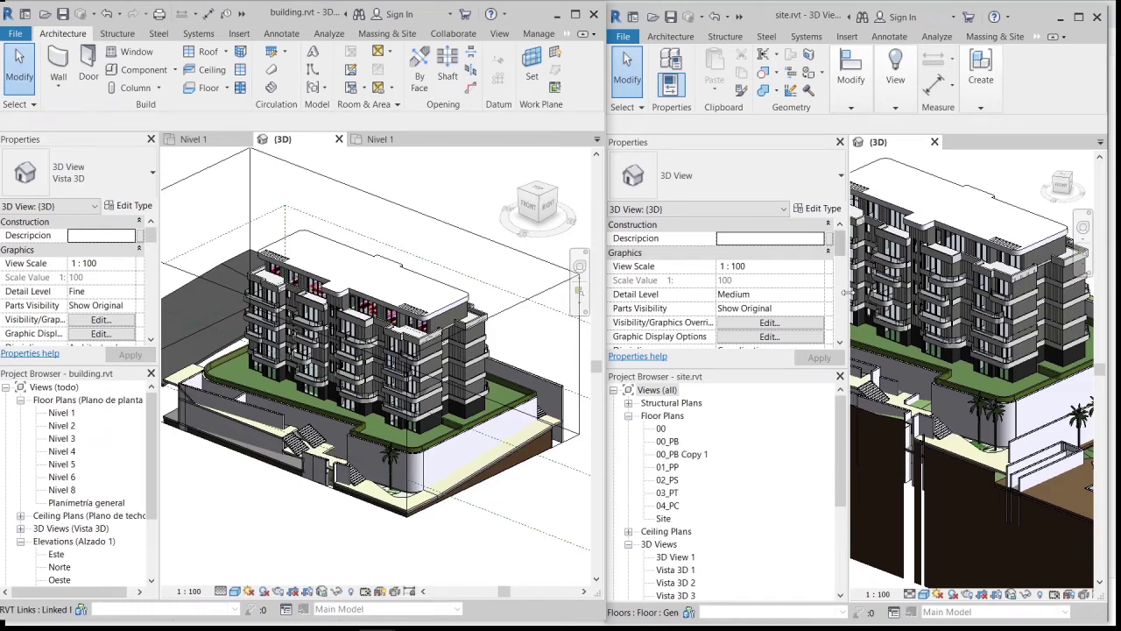
pyautogui.moveTo(846, 295); pyautogui.dragTo(768, 295)
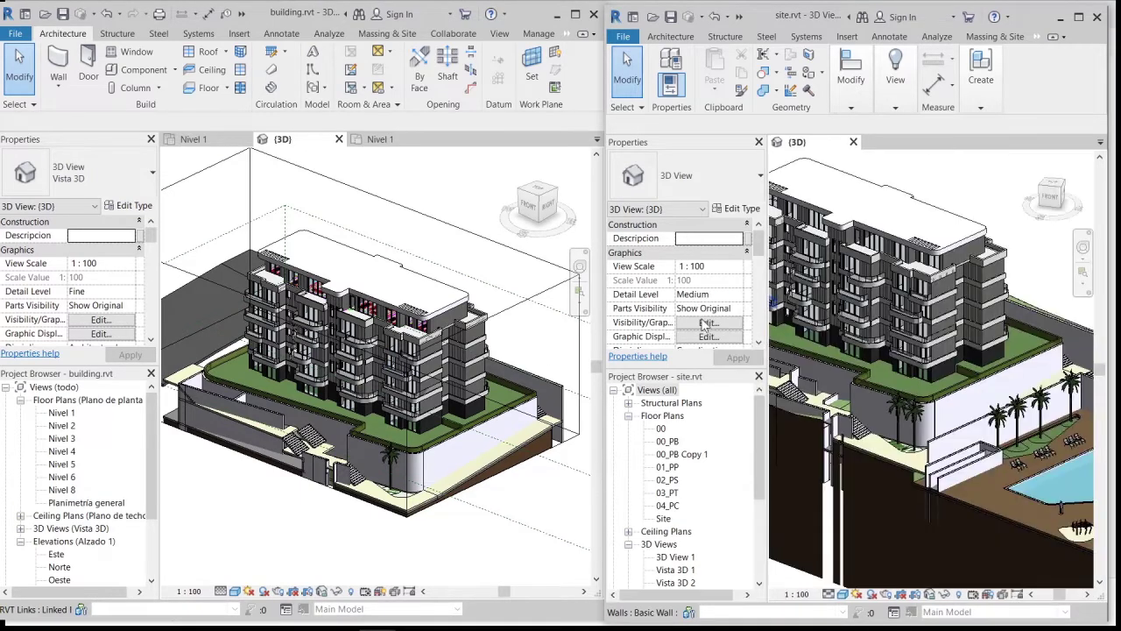
pyautogui.keyDown('shift'); pyautogui.moveTo(352, 359); pyautogui.dragTo(345, 309, button='middle'); pyautogui.keyUp('shift')
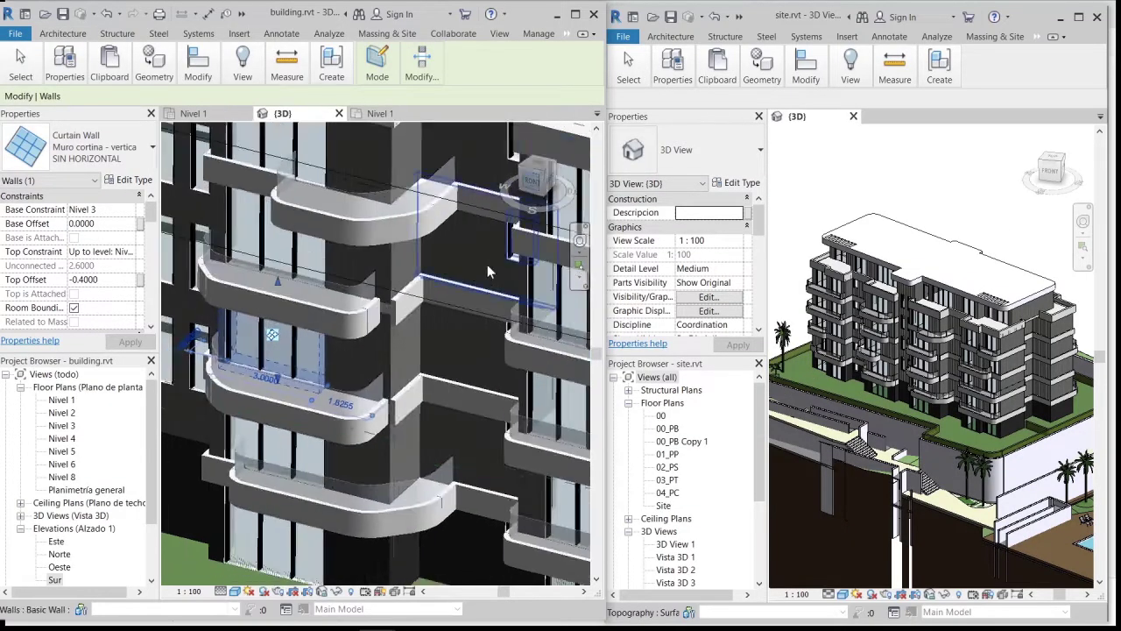
# Step: Extend the Nivel 5 curtain wall to the right by dragging its end grip
pyautogui.scroll(5, 464, 319)
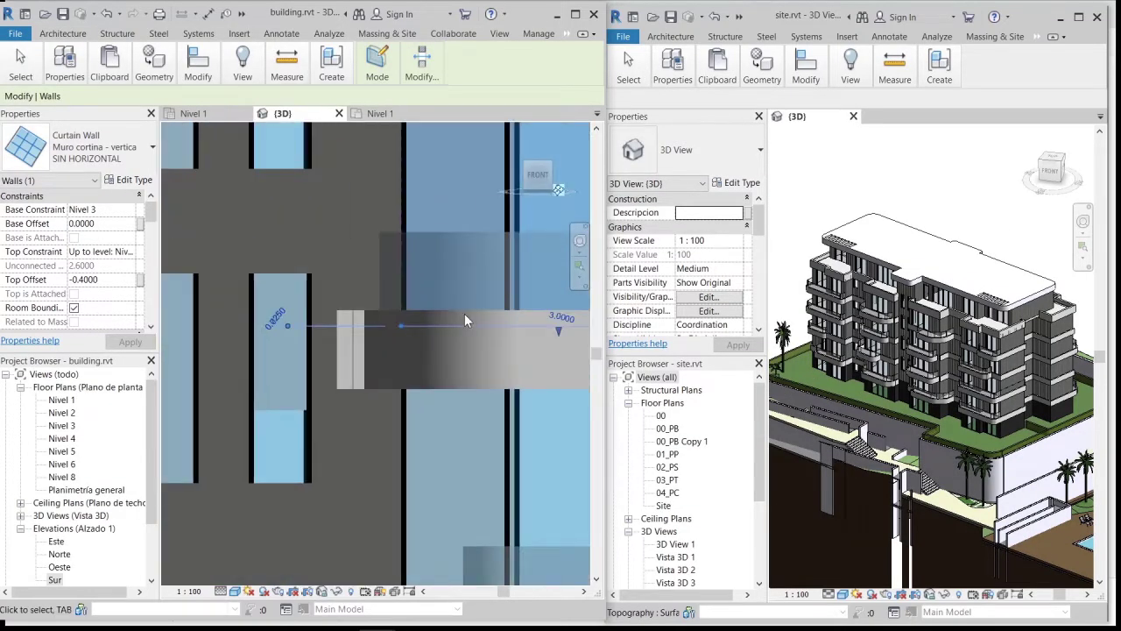
pyautogui.scroll(-3, 464, 320)
pyautogui.scroll(-3, 343, 327)
pyautogui.scroll(2, 452, 284)
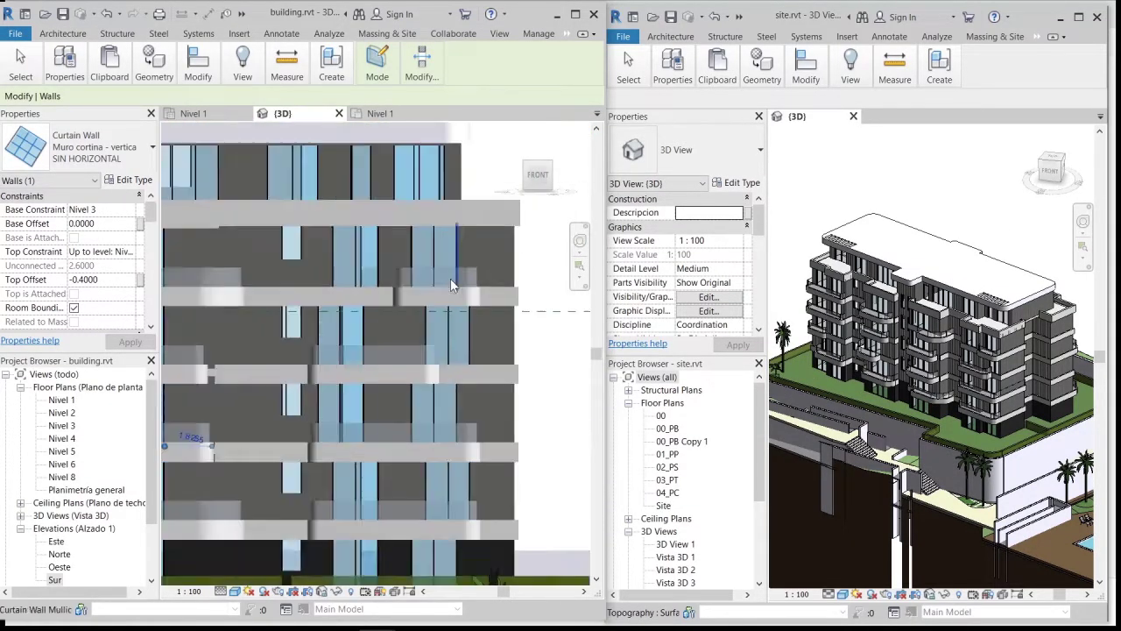
pyautogui.click(438, 254)
pyautogui.scroll(2, 435, 255)
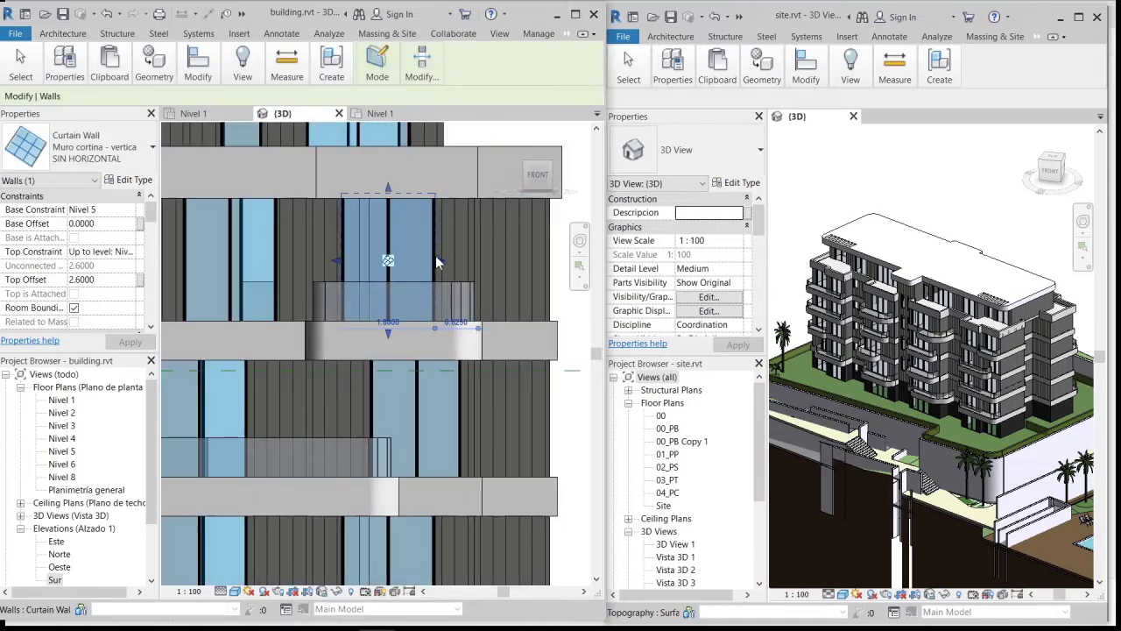
pyautogui.moveTo(435, 260); pyautogui.dragTo(464, 261)
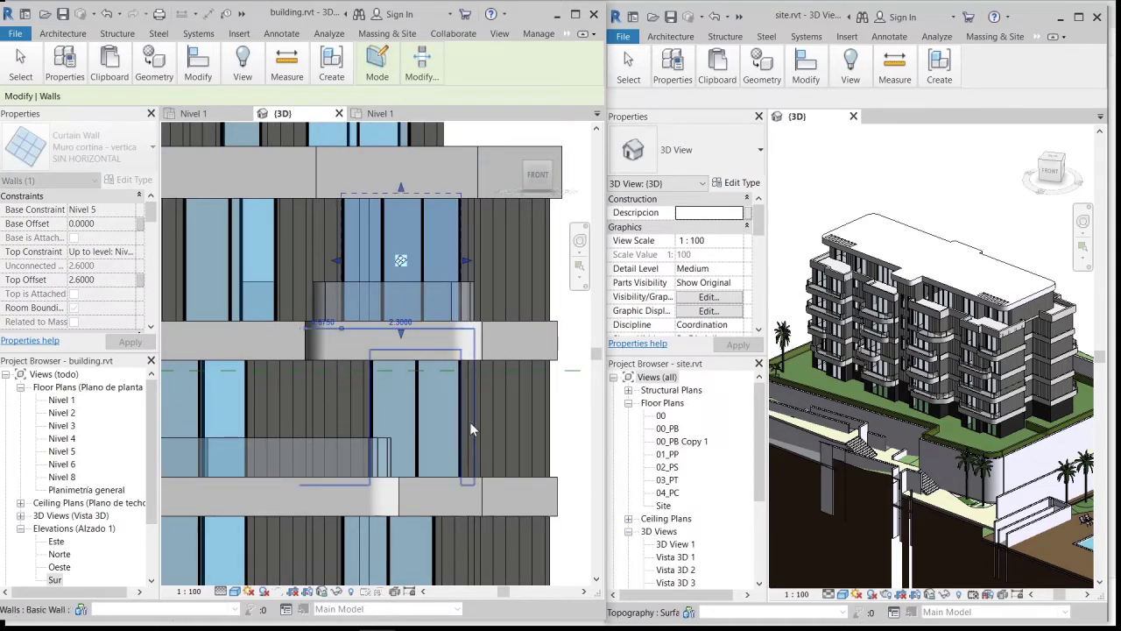
pyautogui.press('Escape')
# Step: Extend the Nivel 4 curtain wall to the left by dragging its end grip
pyautogui.click(375, 406)
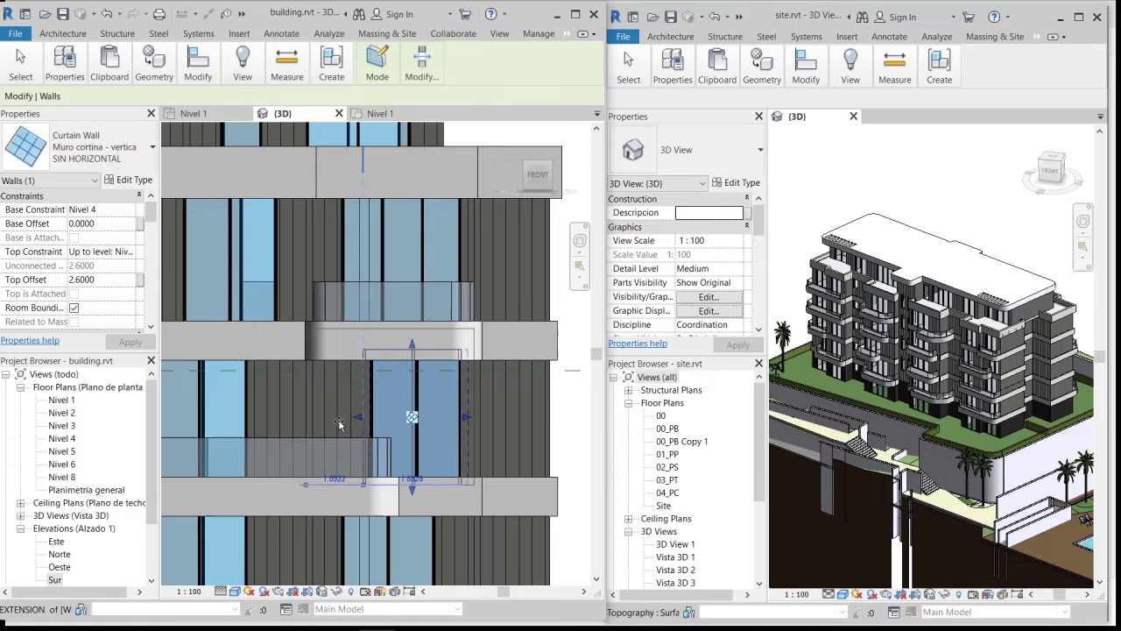
pyautogui.moveTo(356, 418); pyautogui.dragTo(317, 418)
pyautogui.moveTo(333, 420); pyautogui.dragTo(415, 396, button='middle')
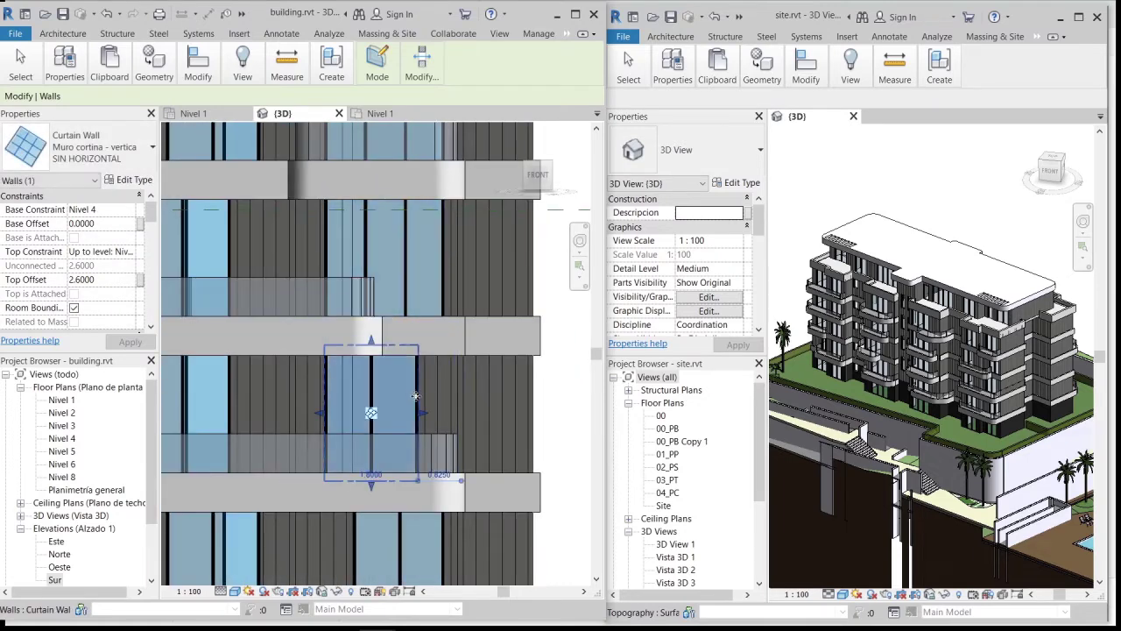
pyautogui.press('Escape')
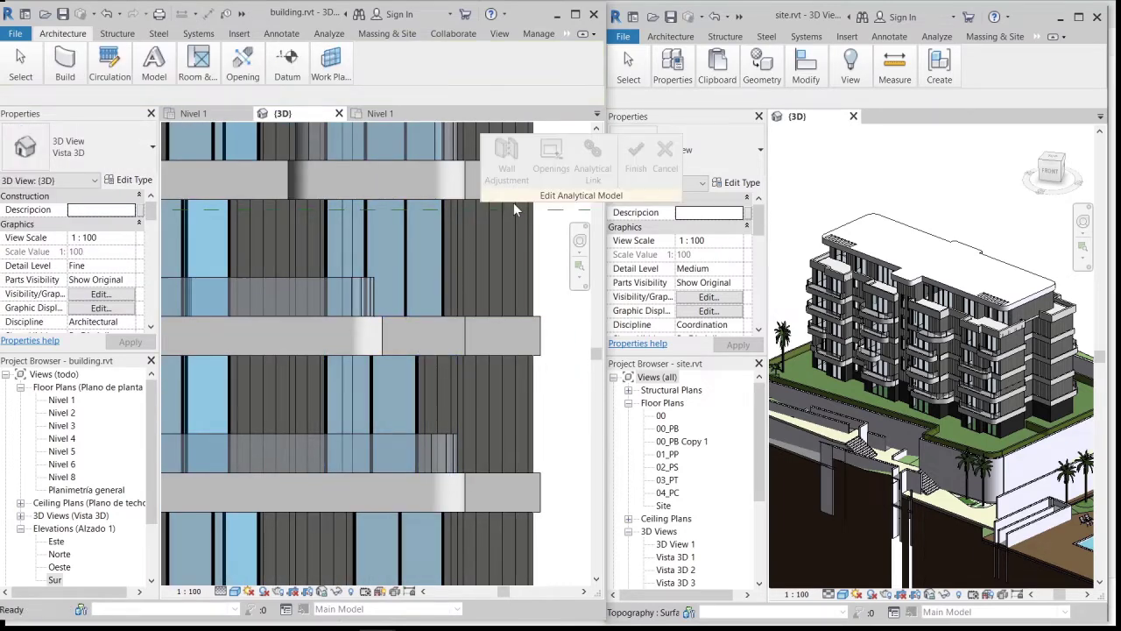
# Step: Align the shifted mullions with the upper-floor mullions using Align
pyautogui.click(664, 156)
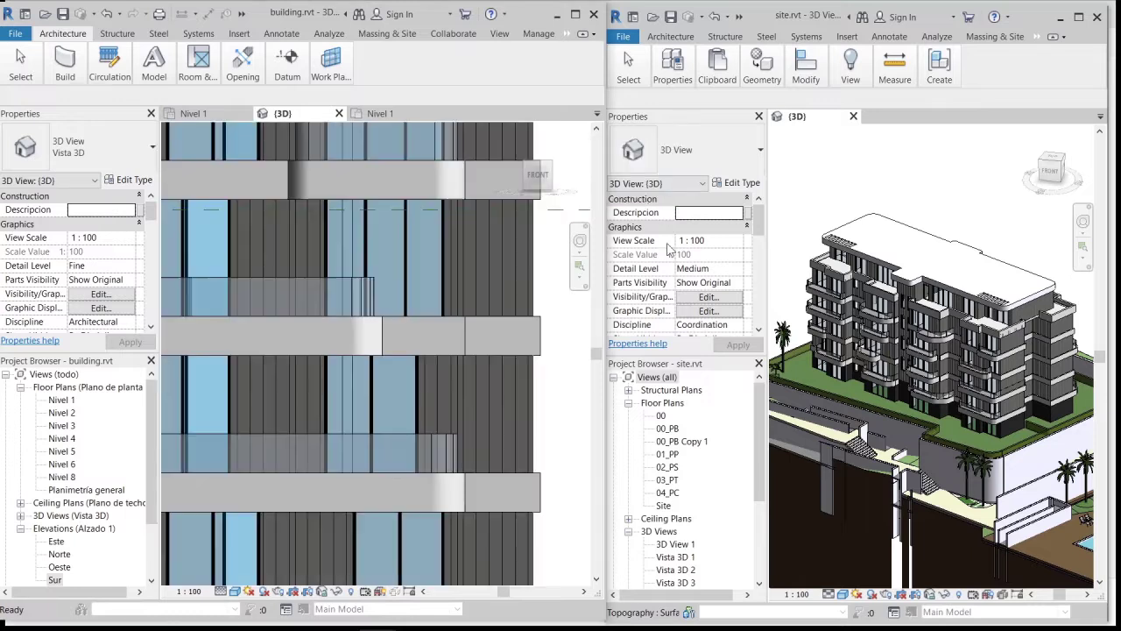
pyautogui.press('l')
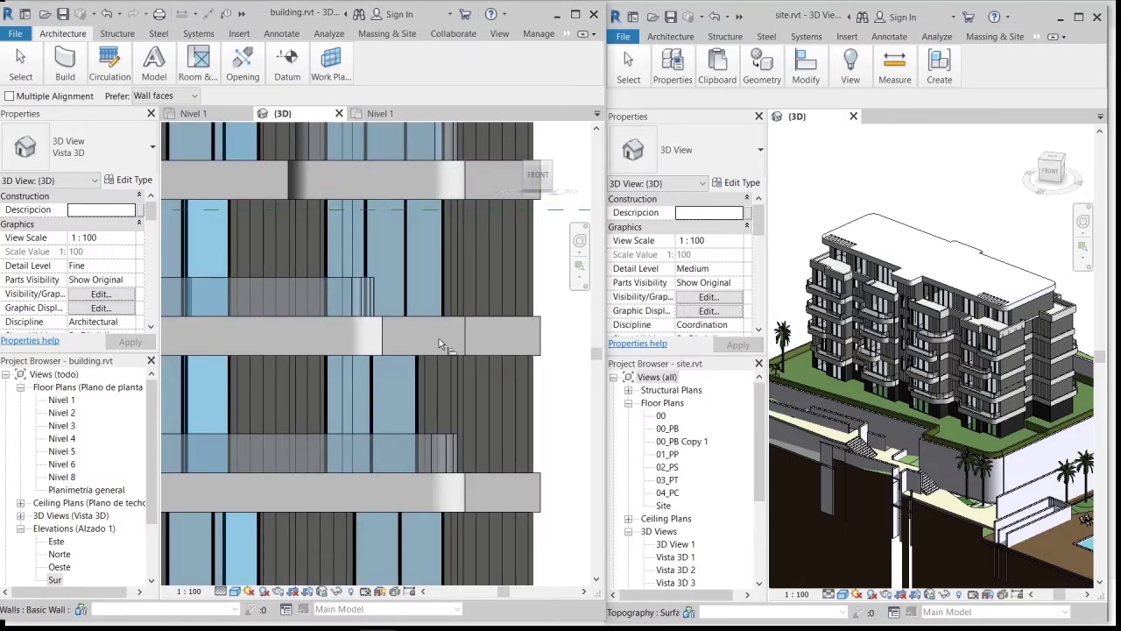
pyautogui.click(418, 382)
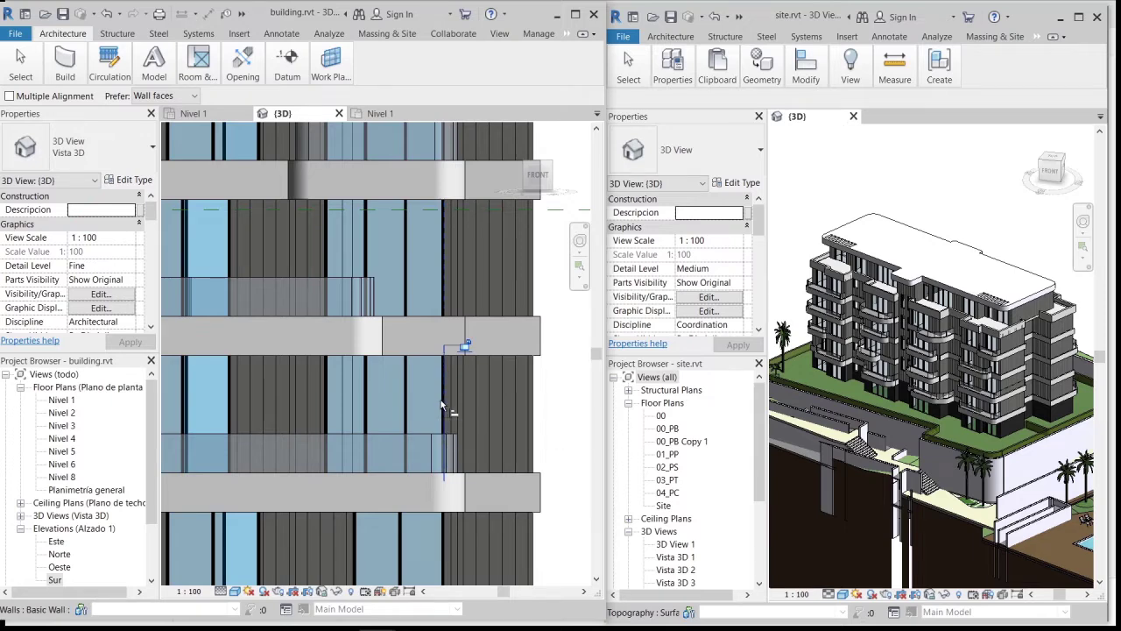
pyautogui.moveTo(452, 409); pyautogui.dragTo(491, 250, button='middle')
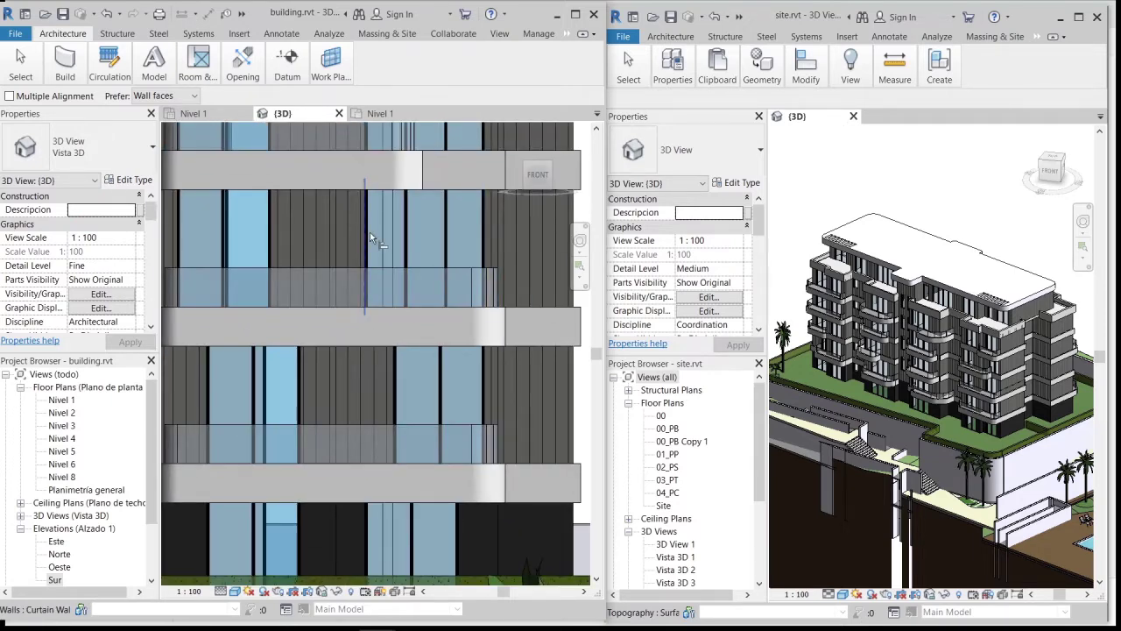
pyautogui.click(399, 383)
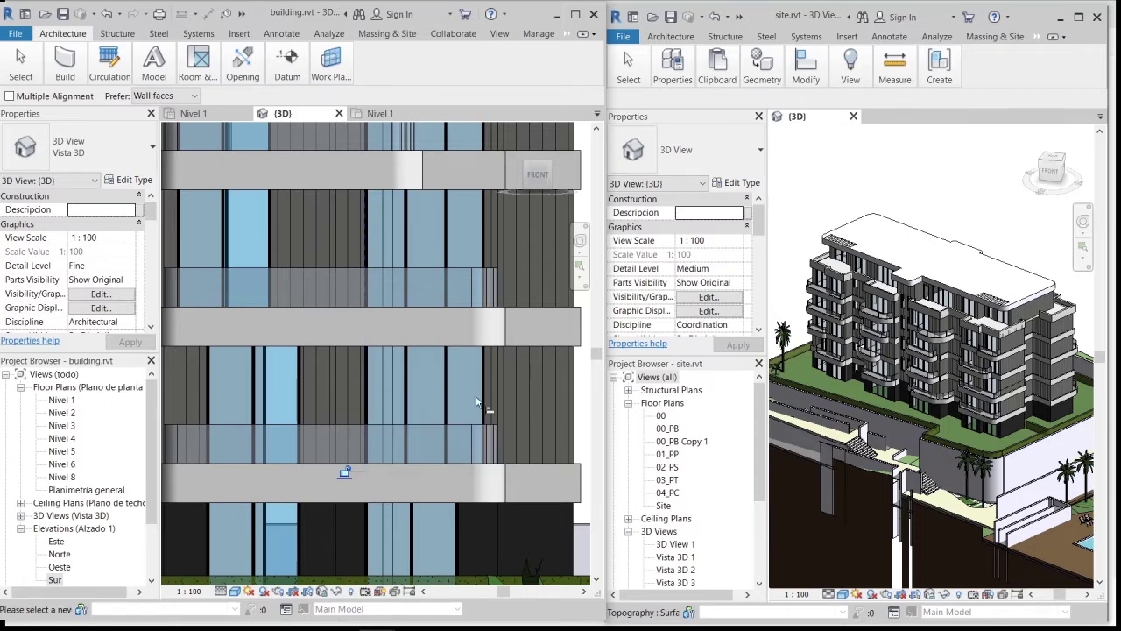
# Step: Pan down to ground level, then orbit back to an overall isometric building view
pyautogui.scroll(-3, 350, 368)
pyautogui.scroll(1, 323, 262)
pyautogui.scroll(1, 333, 285)
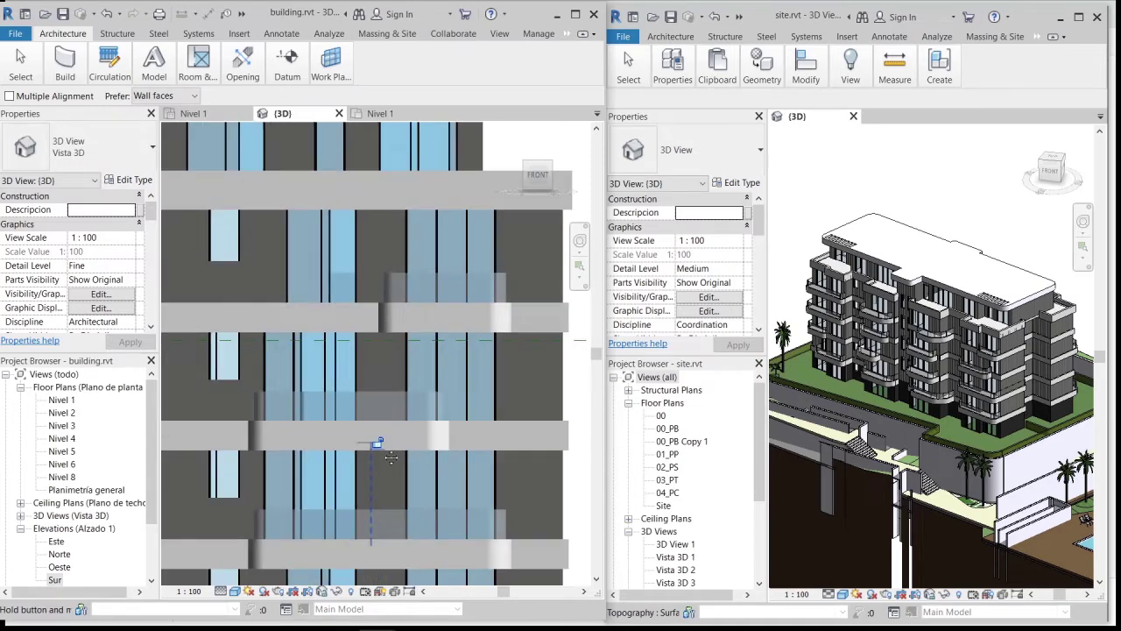
pyautogui.moveTo(330, 483)
pyautogui.mouseDown(button='middle')
pyautogui.moveTo(339, 402)
pyautogui.moveTo(318, 355)
pyautogui.mouseUp(button='middle')
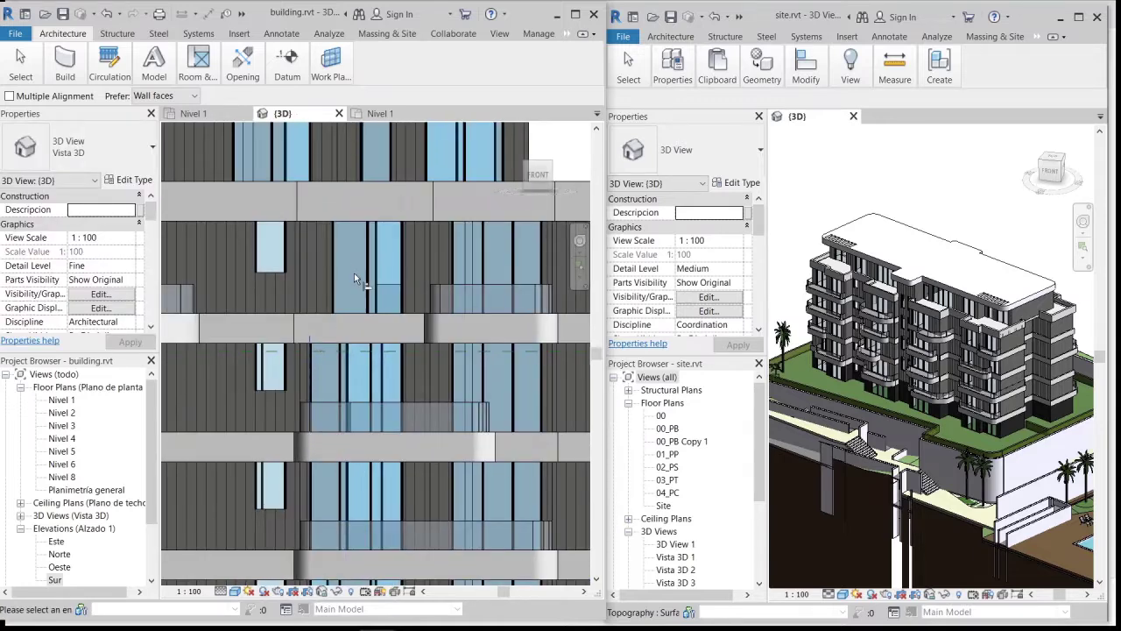
pyautogui.scroll(-2, 351, 333)
pyautogui.scroll(-2, 377, 368)
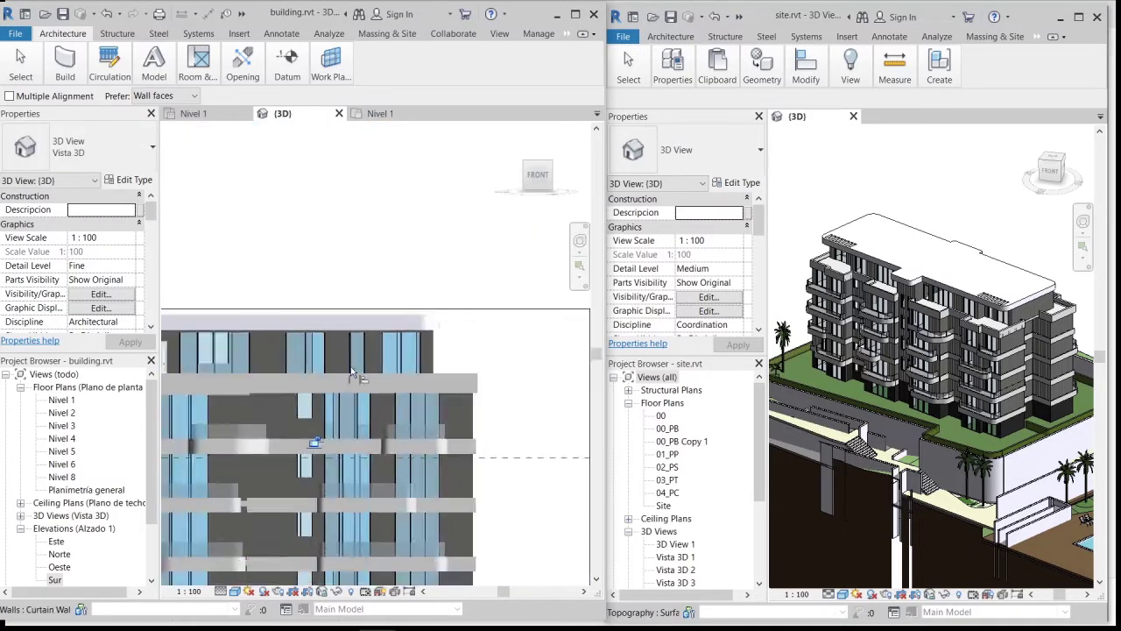
pyautogui.scroll(-2, 420, 408)
pyautogui.moveTo(433, 418)
pyautogui.keyDown('shift'); pyautogui.mouseDown(button='middle')
pyautogui.moveTo(409, 396)
pyautogui.moveTo(396, 434)
pyautogui.mouseUp(button='middle'); pyautogui.keyUp('shift')
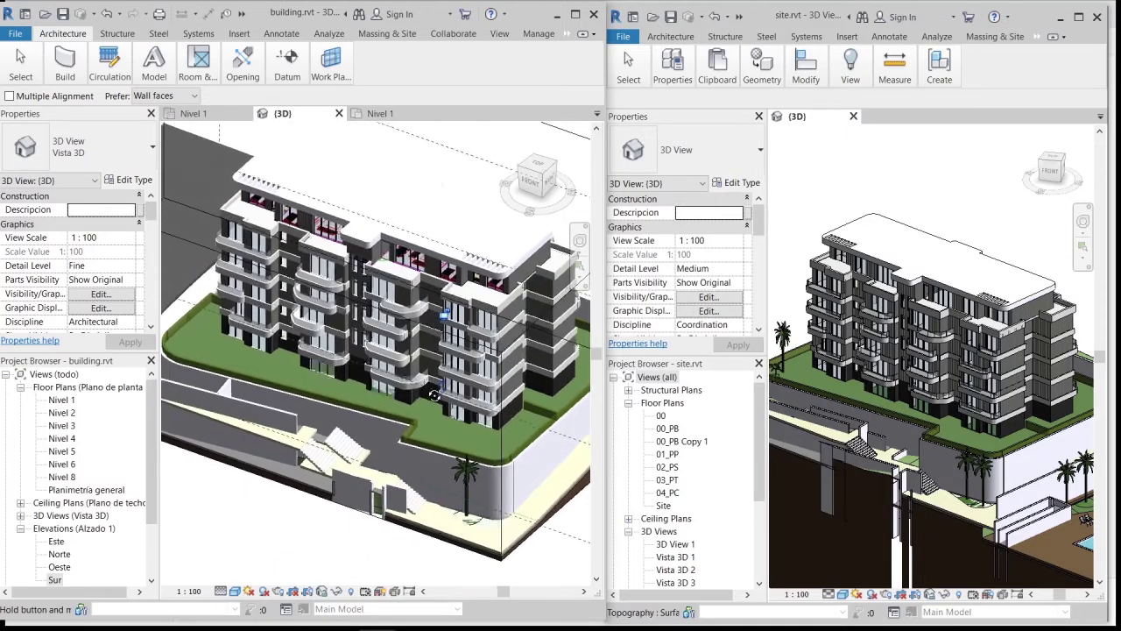
# Step: Save building.rvt, then zoom the site view onto the linked building's facade
pyautogui.click(15, 33)
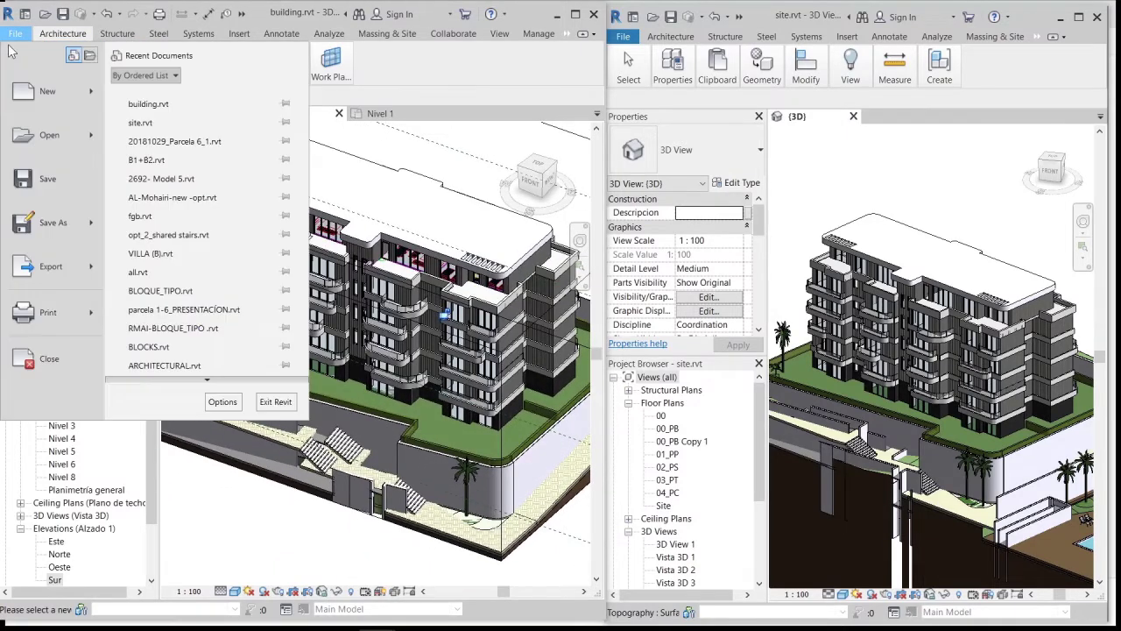
pyautogui.click(32, 181)
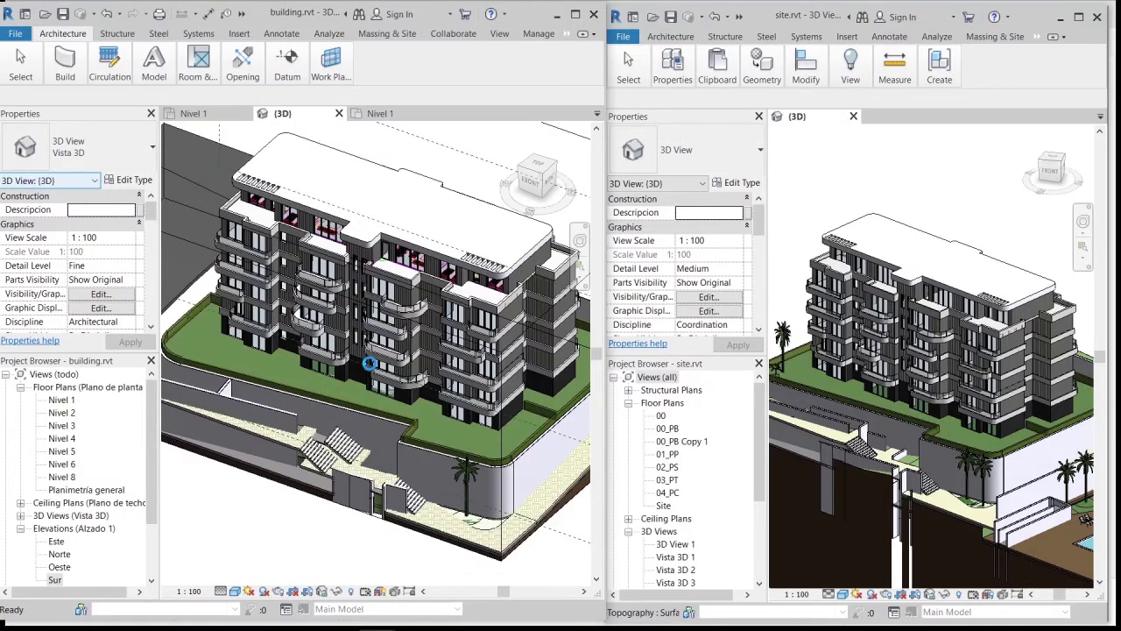
pyautogui.press('a')
pyautogui.press('l')
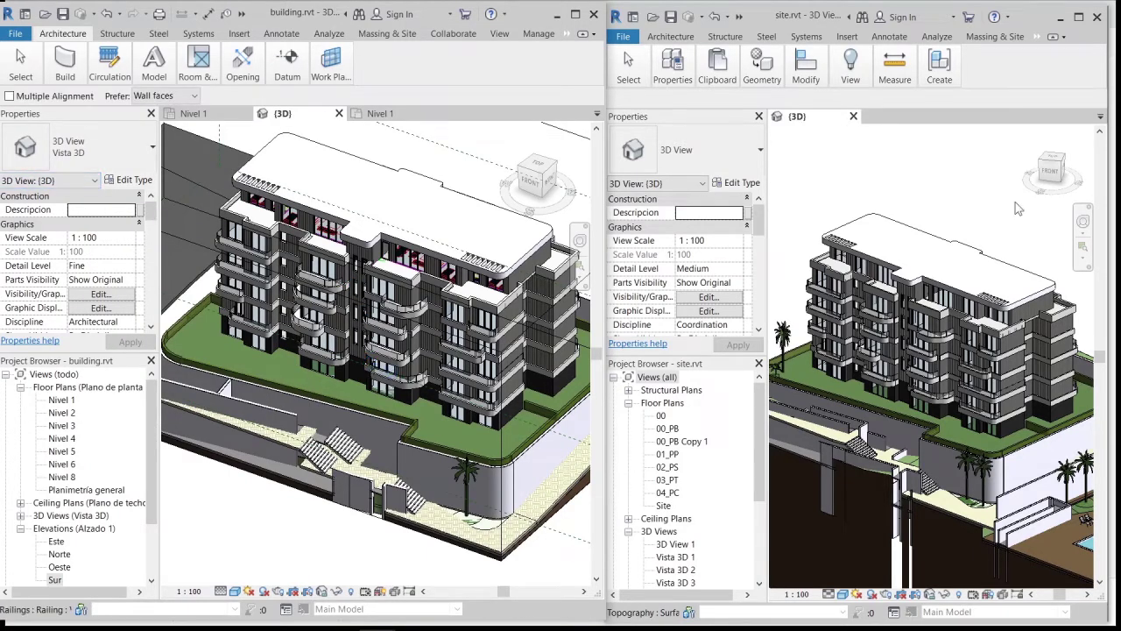
pyautogui.scroll(5, 938, 350)
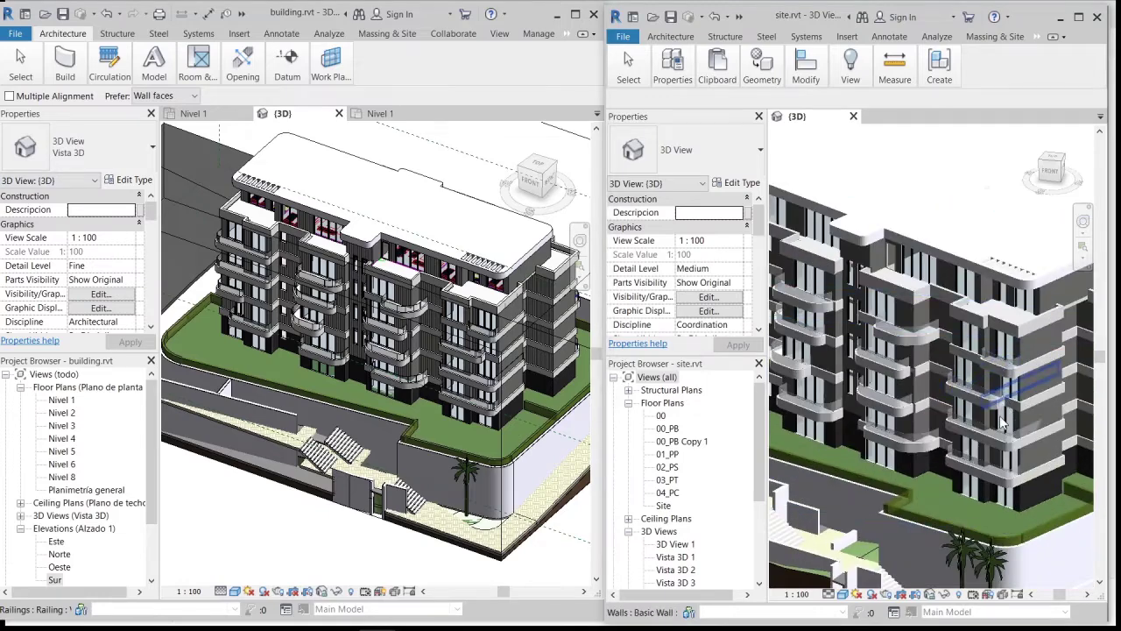
# Step: In Manage Links, reload the building.rvt row and confirm with Enter
pyautogui.moveTo(911, 103); pyautogui.dragTo(445, 83)
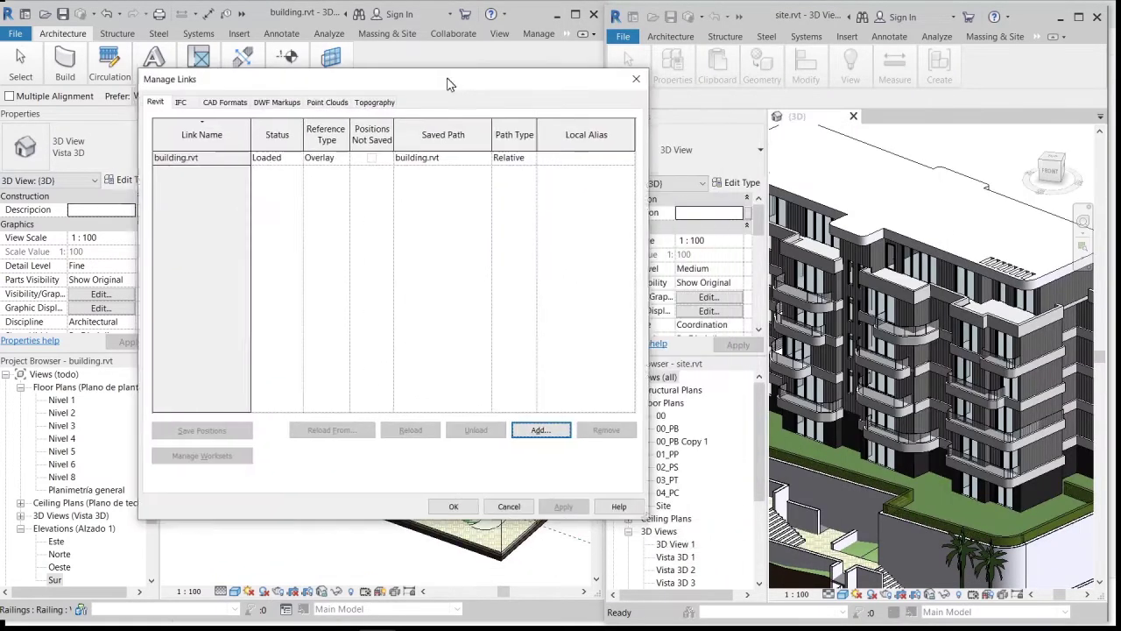
pyautogui.click(224, 158)
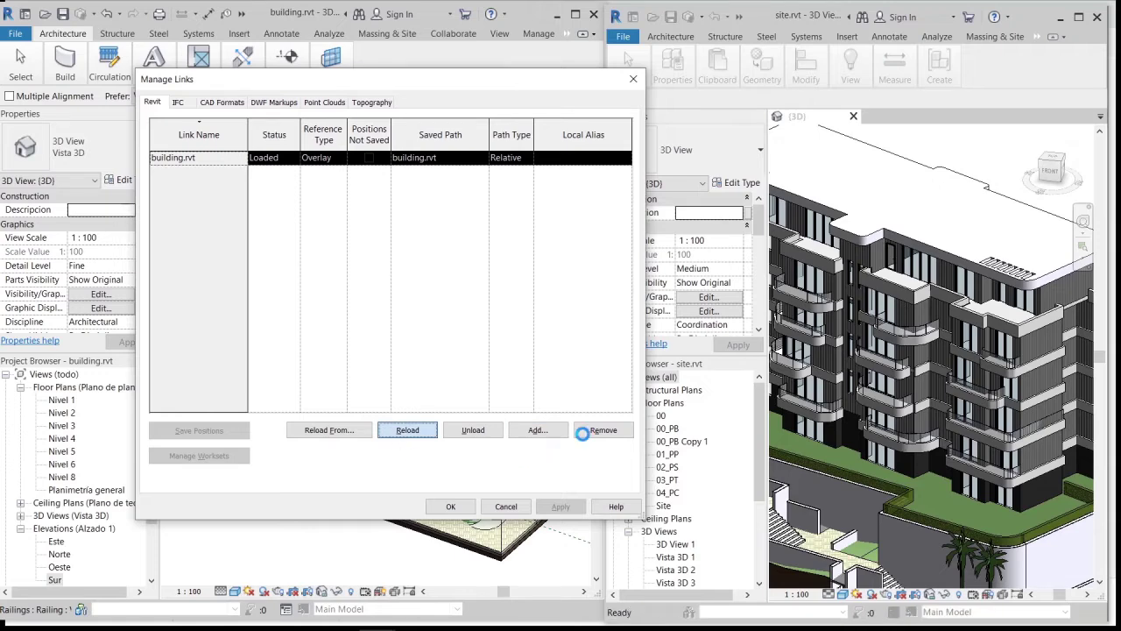
pyautogui.press('Return')
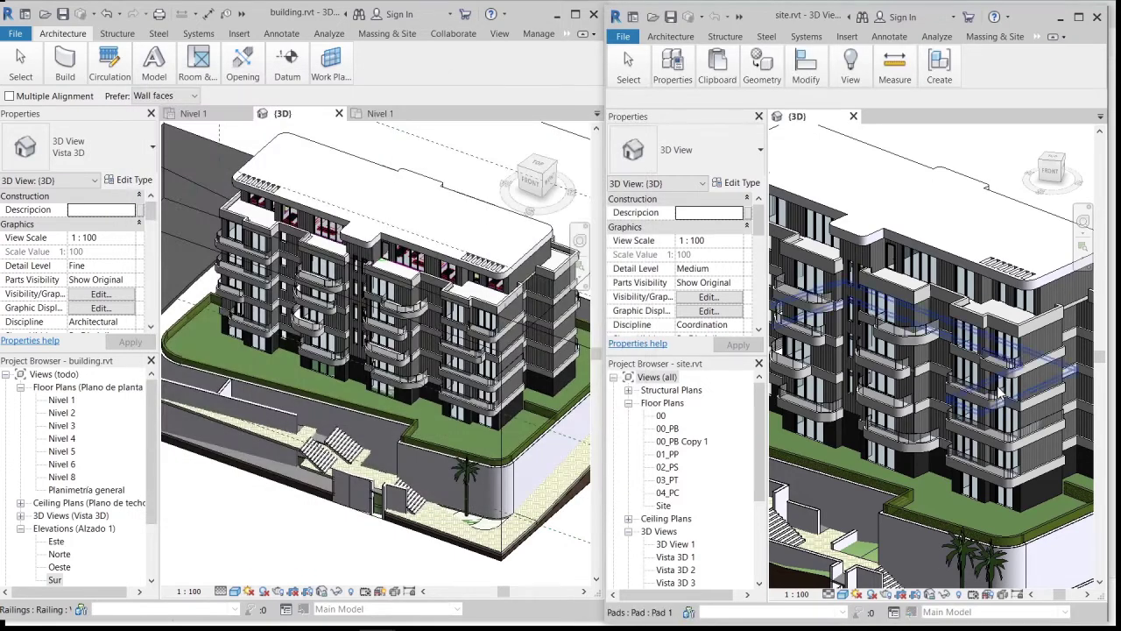